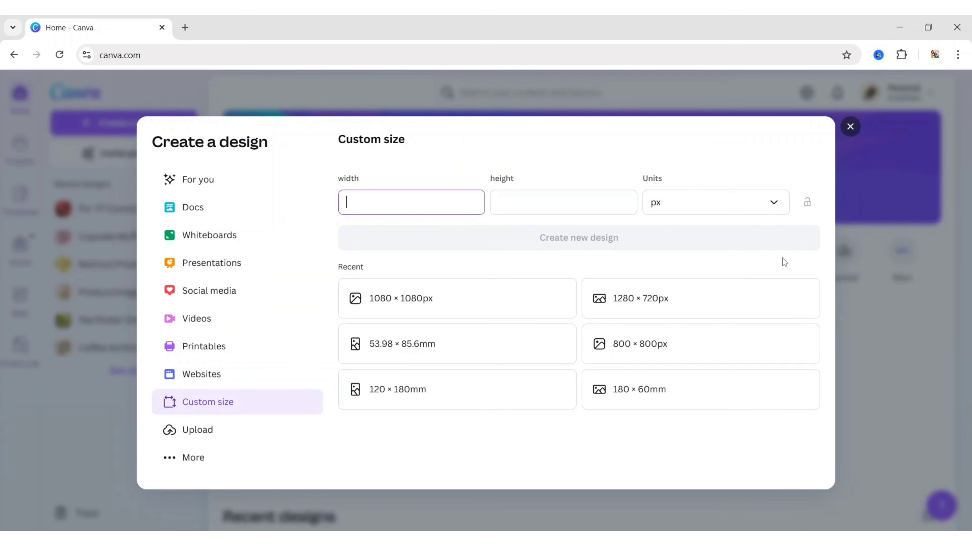
Create a new custom-size design measuring 1080 × 1080 px.
type("1080")
key("Tab")
type("1080")
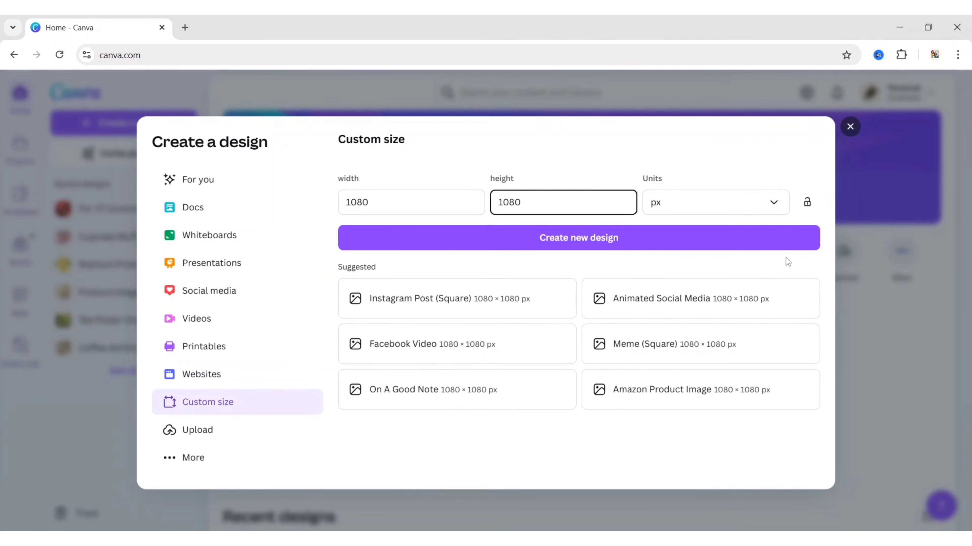
left_click(566, 238)
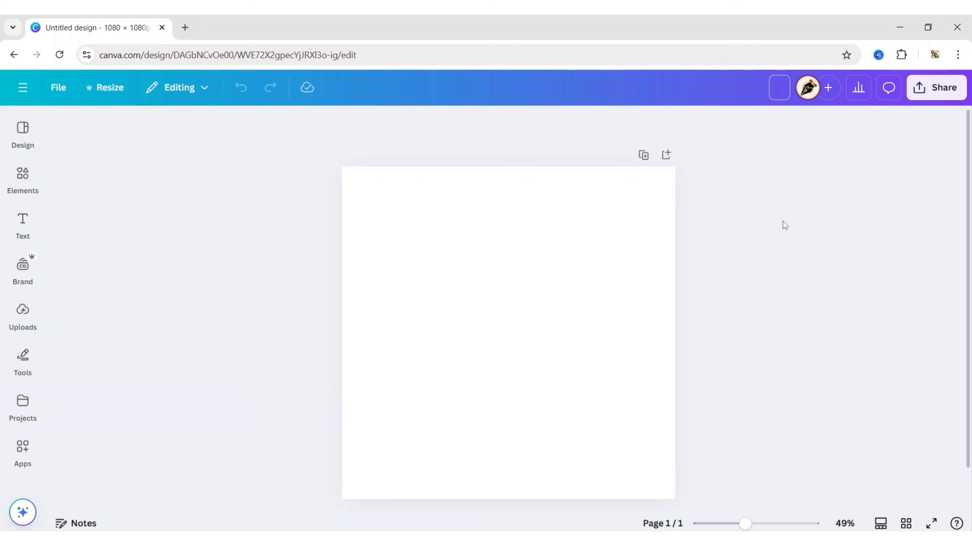
Title the design "Face Wash Product Manipulation".
type("Face Wash P")
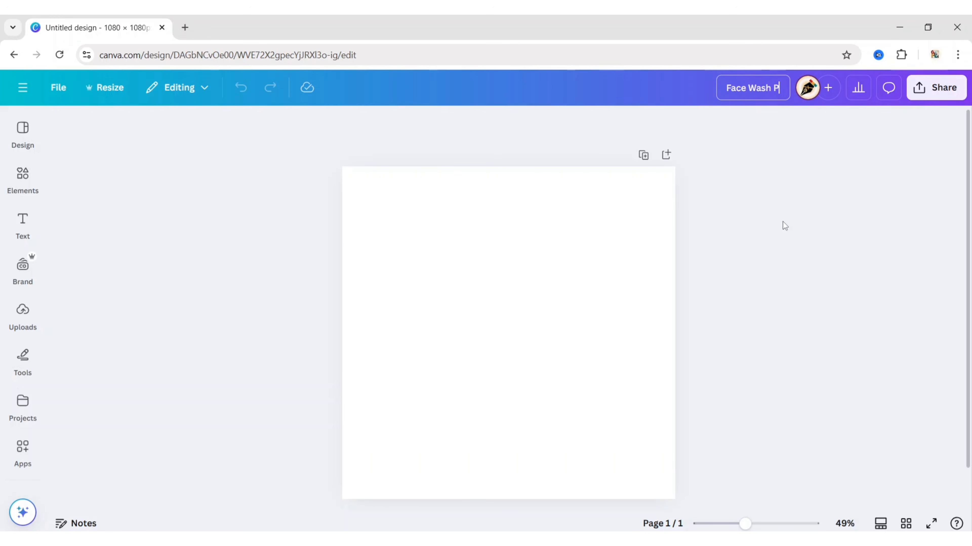
type("roduct Manipul")
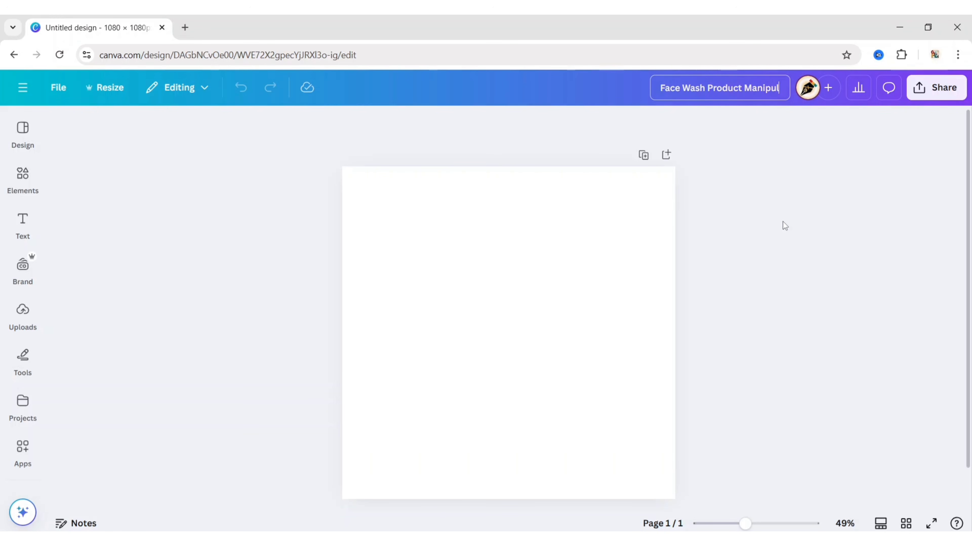
type("ation")
key("Return")
Place the uploaded slim Pond's tube image on the page and set the page background to light grey.
left_click(26, 317)
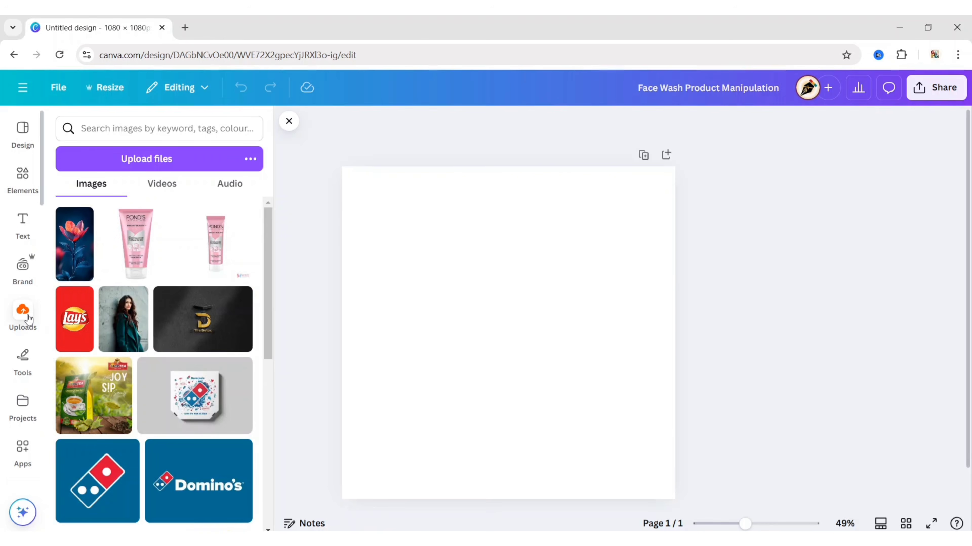
left_click(226, 251)
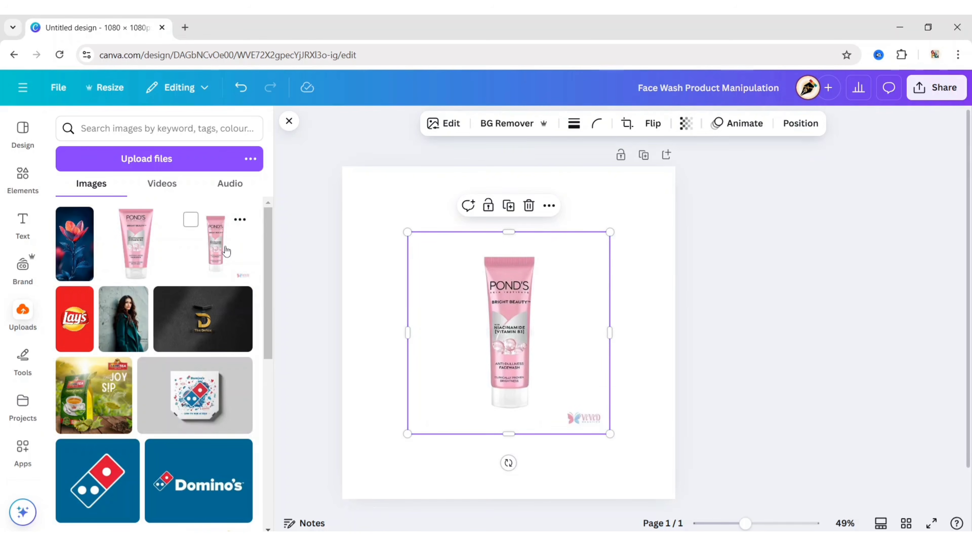
left_click(392, 215)
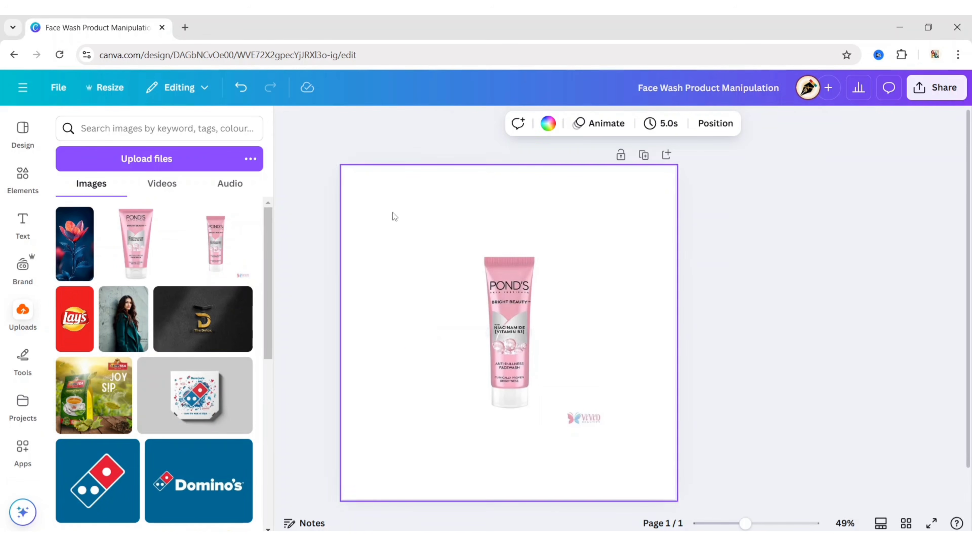
left_click(547, 123)
left_click(208, 479)
Remove the slim tube image's background, crop it closely around the tube, and move it to the page's left side.
left_click(459, 323)
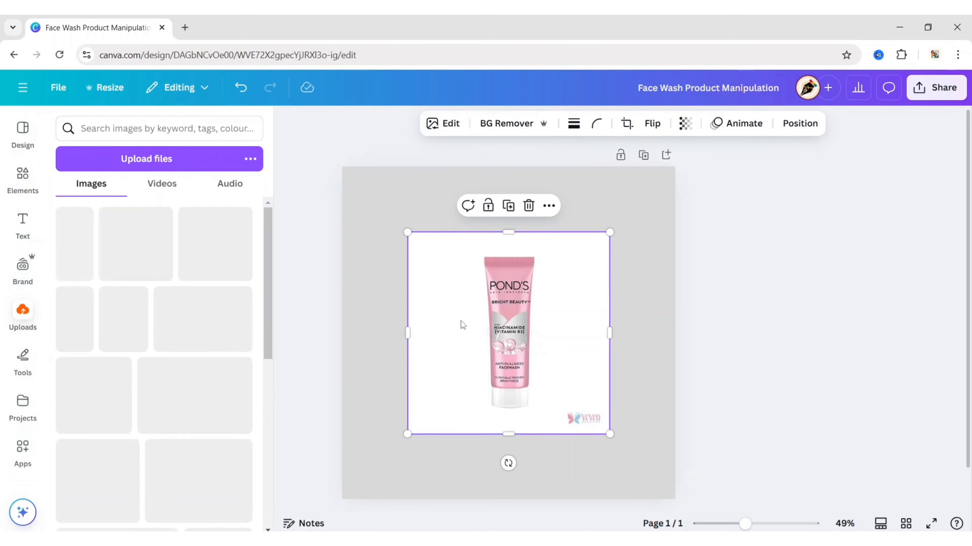
left_click(511, 124)
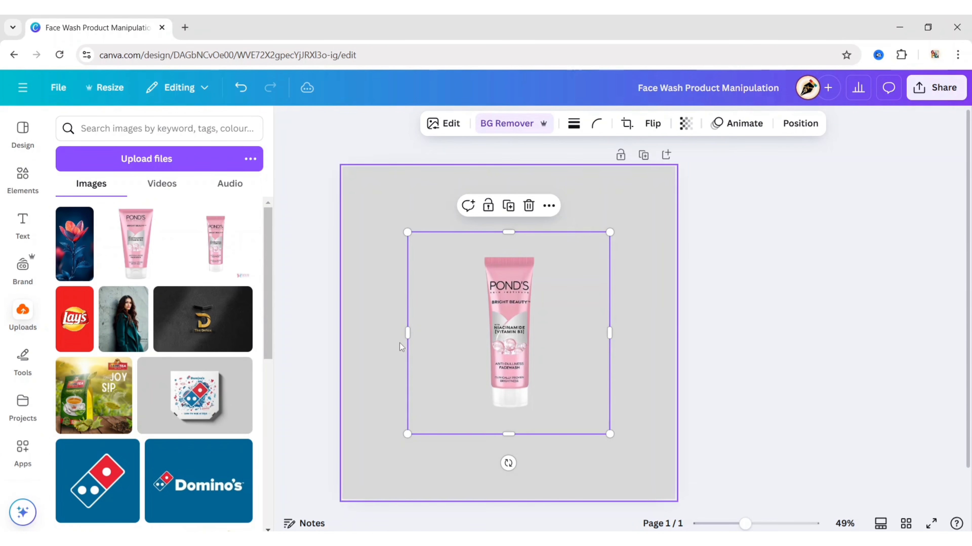
left_click_drag(406, 333, 475, 335)
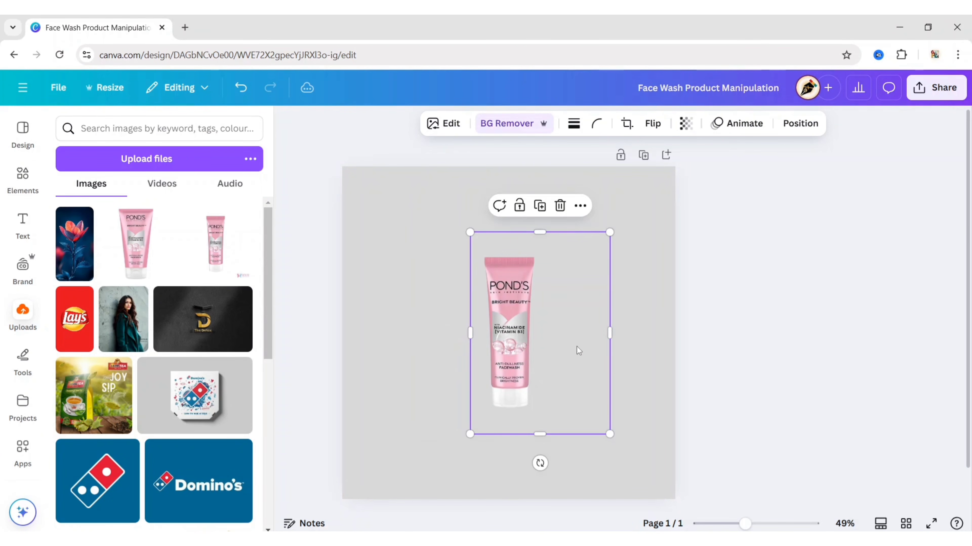
left_click_drag(609, 334, 548, 333)
left_click_drag(509, 434, 510, 418)
left_click_drag(509, 232, 510, 249)
left_click_drag(512, 344, 410, 339)
Add the uploaded wide Pond's tube image, remove its background, crop its empty sides, and place it on the page's right side.
left_click(144, 246)
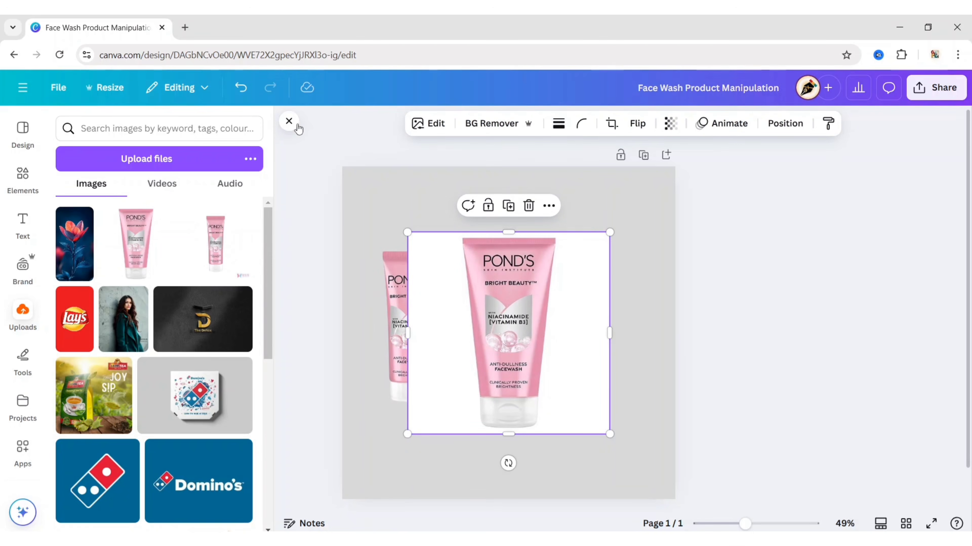
left_click(289, 121)
left_click(377, 123)
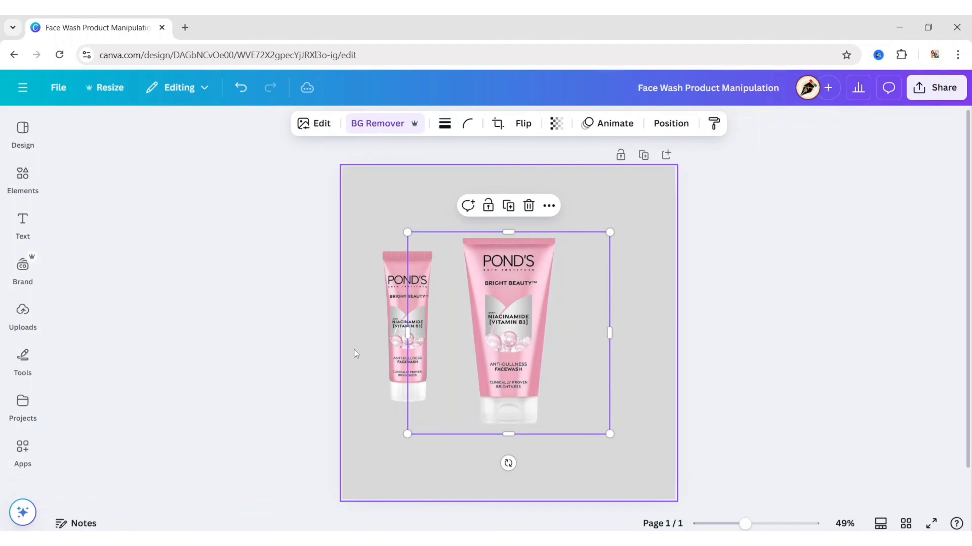
left_click_drag(407, 333, 454, 333)
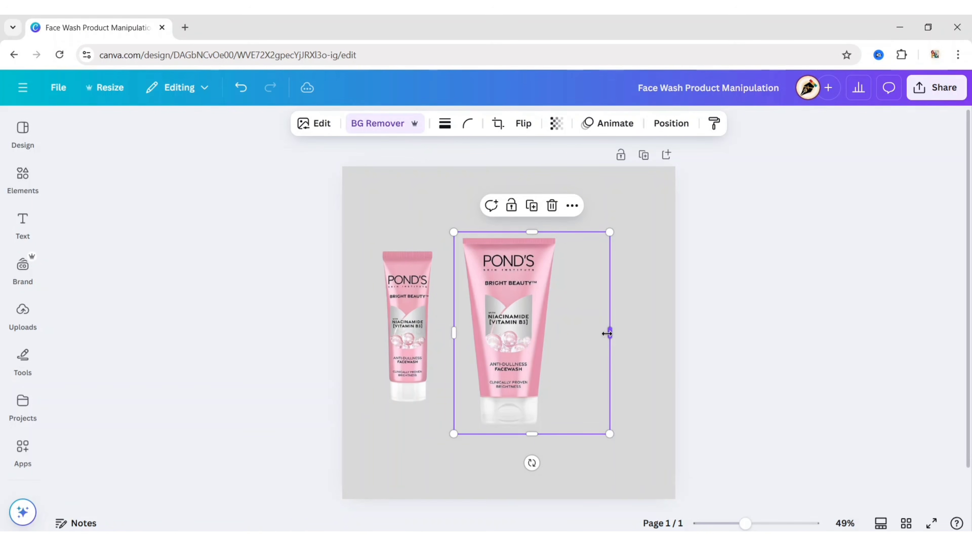
mouse_move(607, 334)
left_mouse_down()
mouse_move(563, 333)
mouse_move(594, 328)
left_mouse_up()
Delete the grey page background so the page is plain white.
left_click(351, 246)
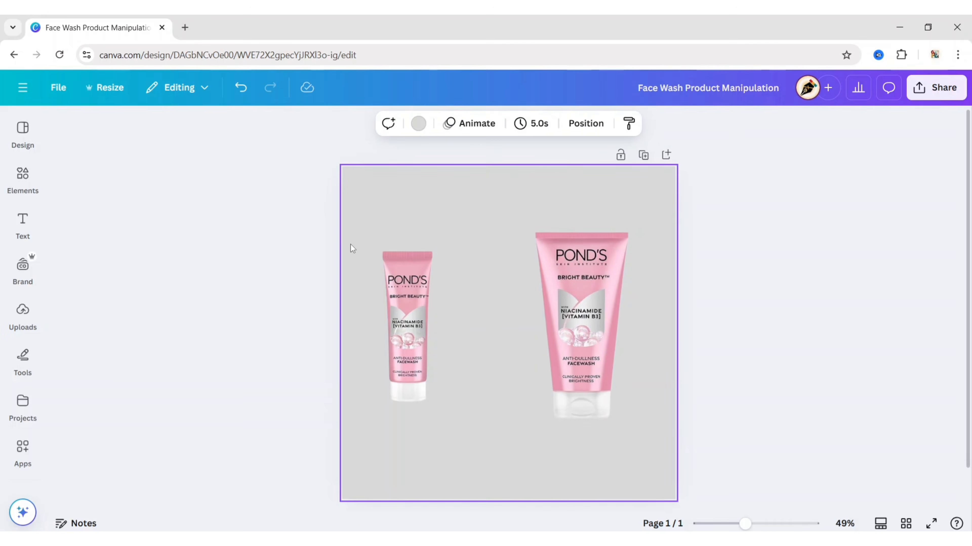
key("Delete")
left_click(237, 293)
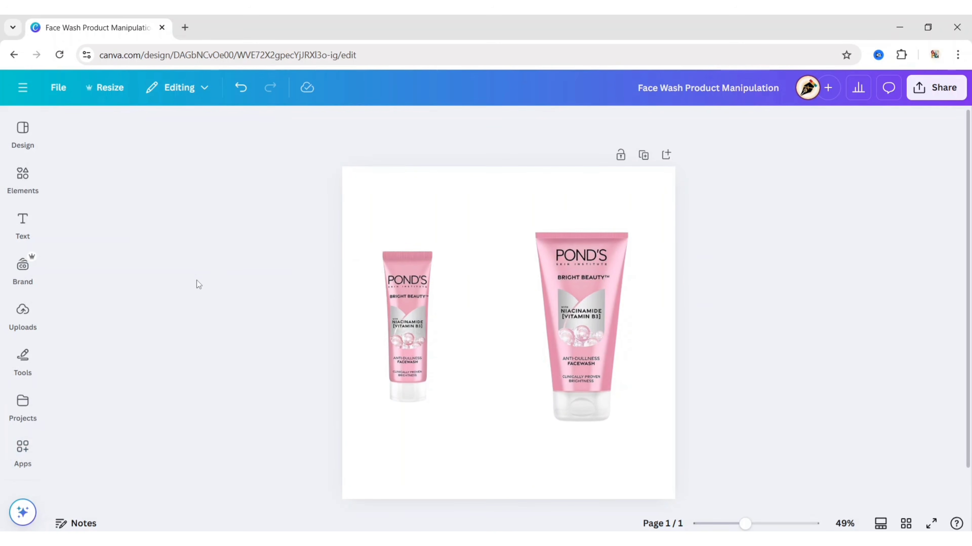
Search the photo library for "water" and add the photo of a wavy water surface with bubbles below it.
left_click(23, 309)
scroll(23, 306, "down", 5)
left_click(22, 312)
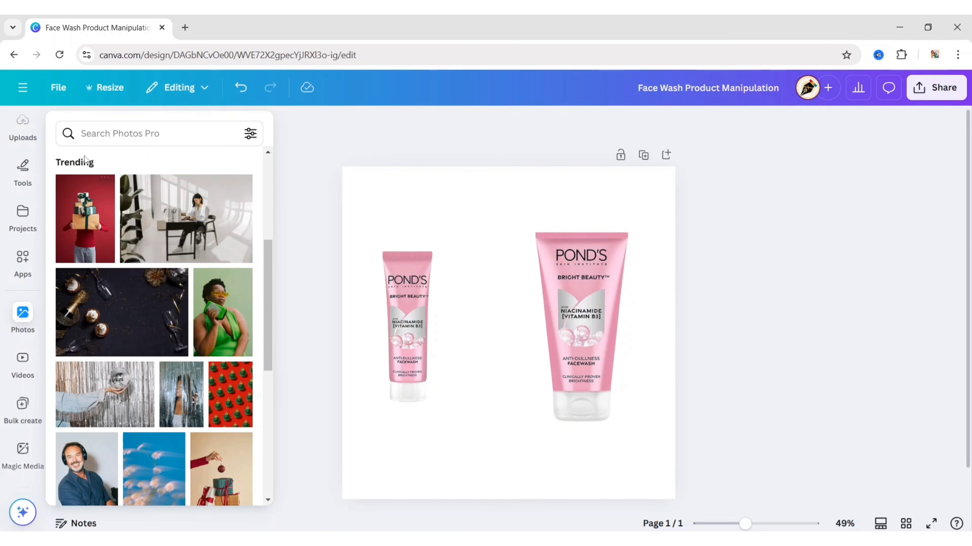
type("water")
key("Return")
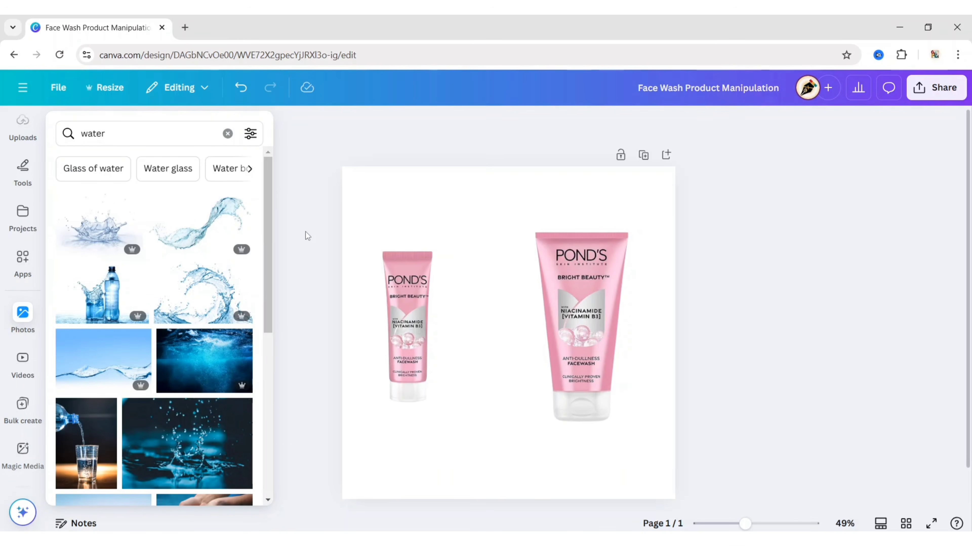
scroll(150, 261, "down", 15)
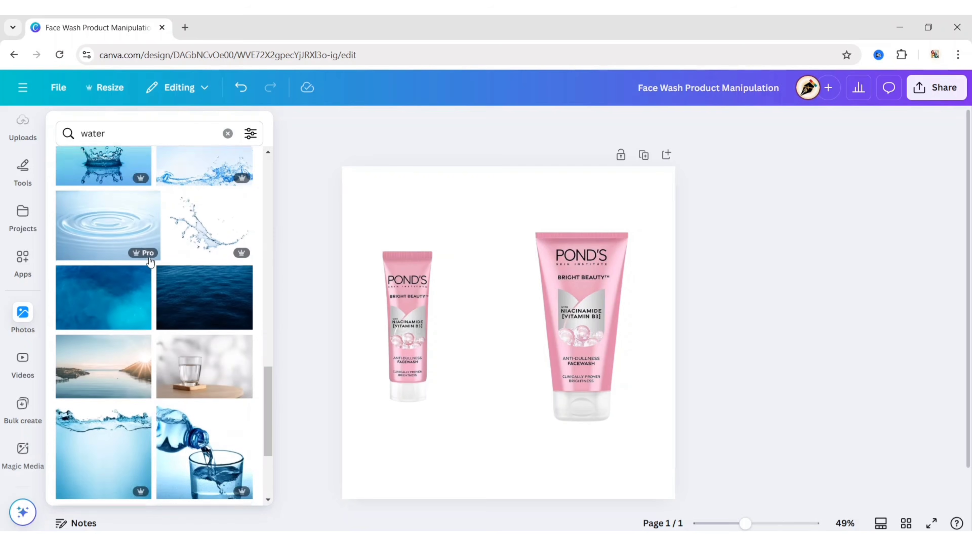
scroll(151, 261, "down", 10)
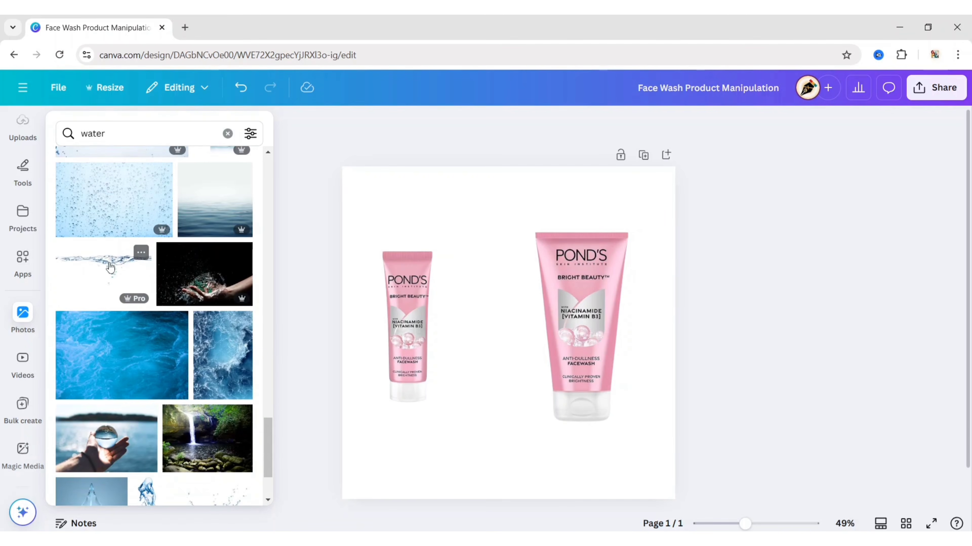
left_click(111, 267)
Remove the water photo's background, move it down the page, and enlarge it to span the full page width.
left_click(289, 121)
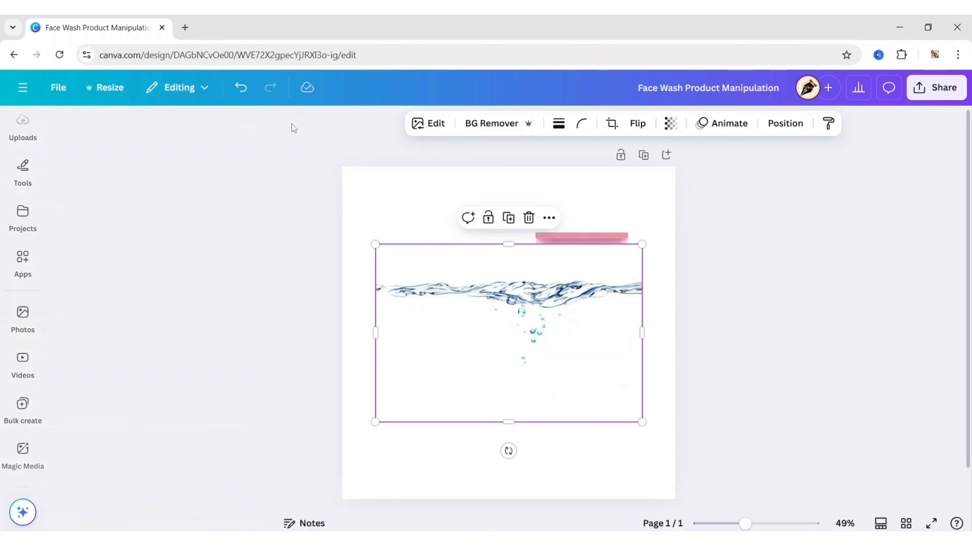
left_click(384, 129)
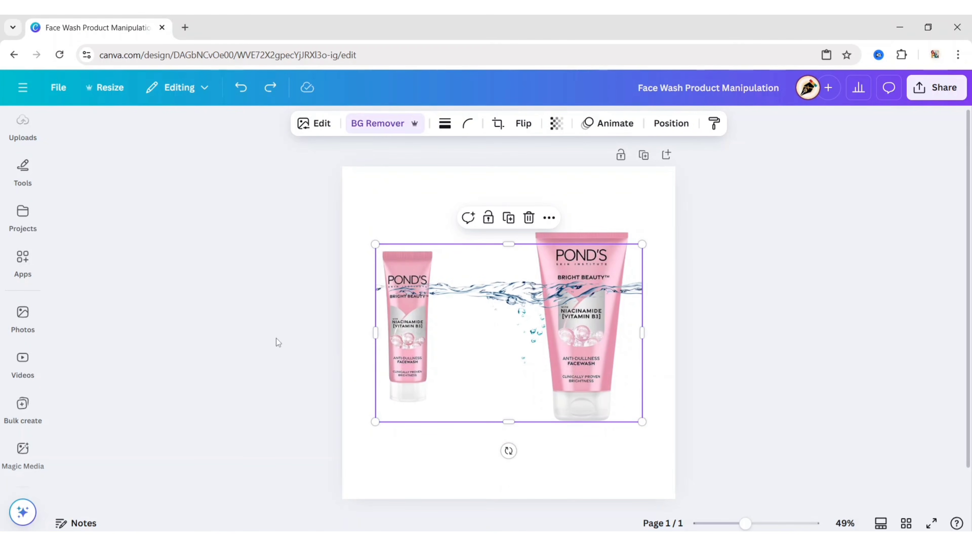
left_click_drag(517, 298, 482, 403)
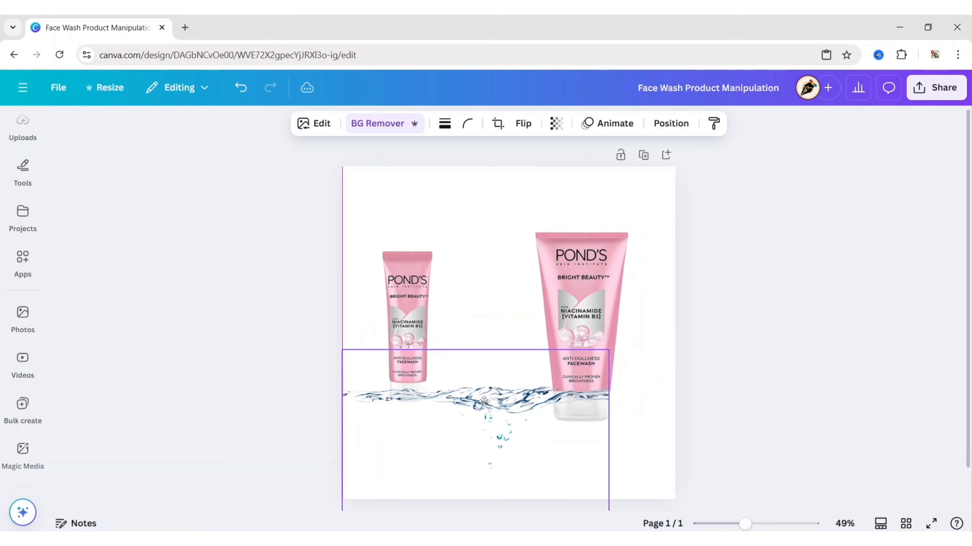
left_click_drag(608, 351, 674, 304)
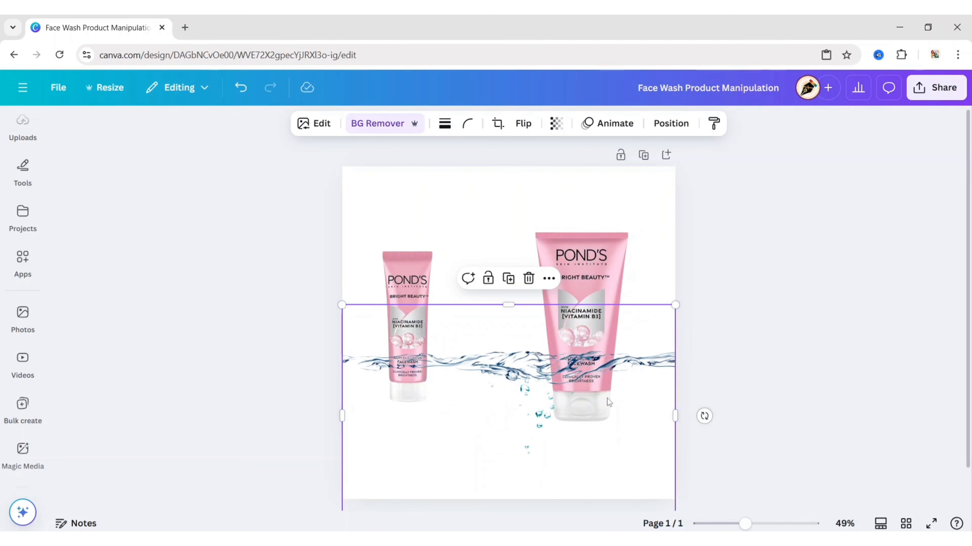
Tilt the wide tube clockwise, enlarge it, and position it partly beyond the page's right edge.
left_click(575, 280)
left_click_drag(581, 456, 512, 434)
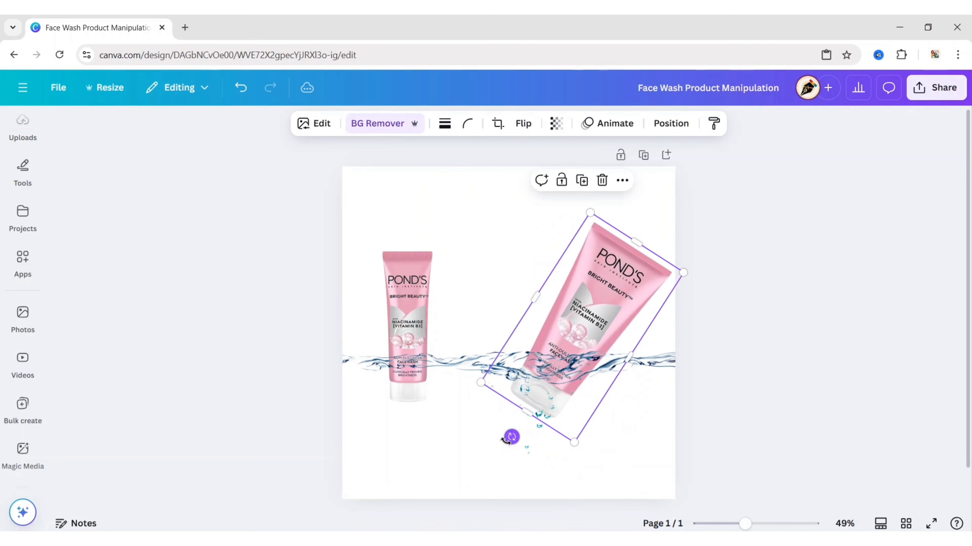
left_click_drag(595, 270, 613, 330)
left_click_drag(605, 373, 626, 377)
left_click_drag(625, 274, 607, 216)
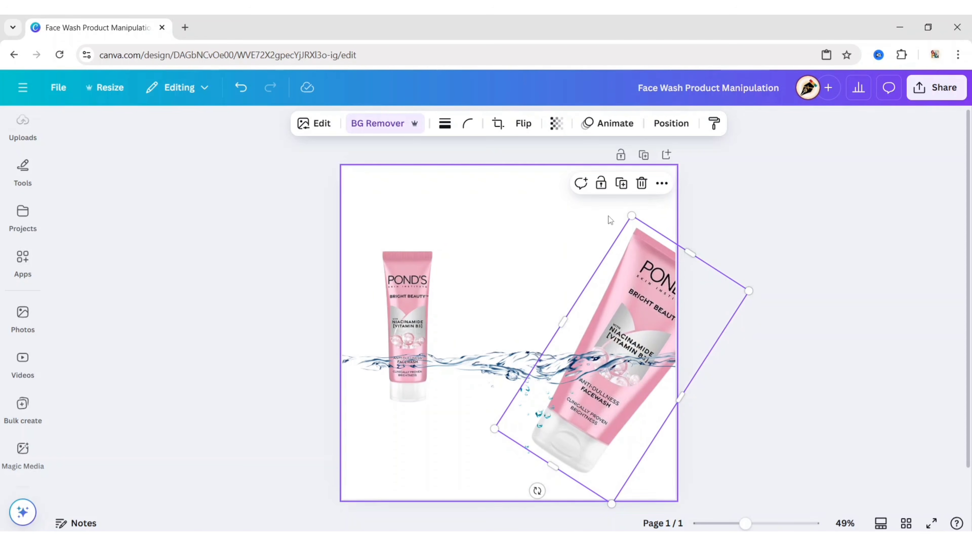
left_click_drag(643, 270, 625, 282)
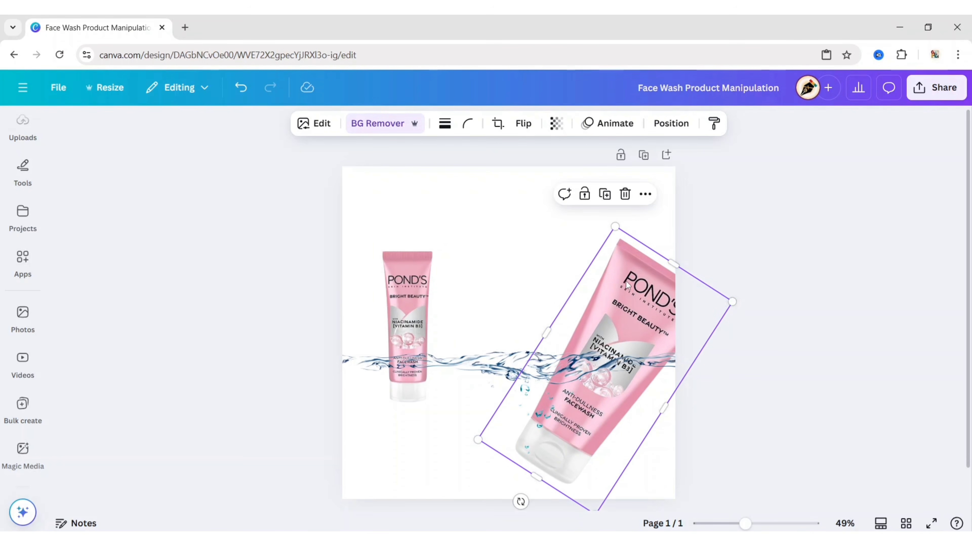
Tilt the slim tube counterclockwise, enlarge it, and position it partly beyond the page's left edge.
left_click(406, 306)
left_click_drag(405, 441, 395, 497)
left_click_drag(400, 316, 385, 264)
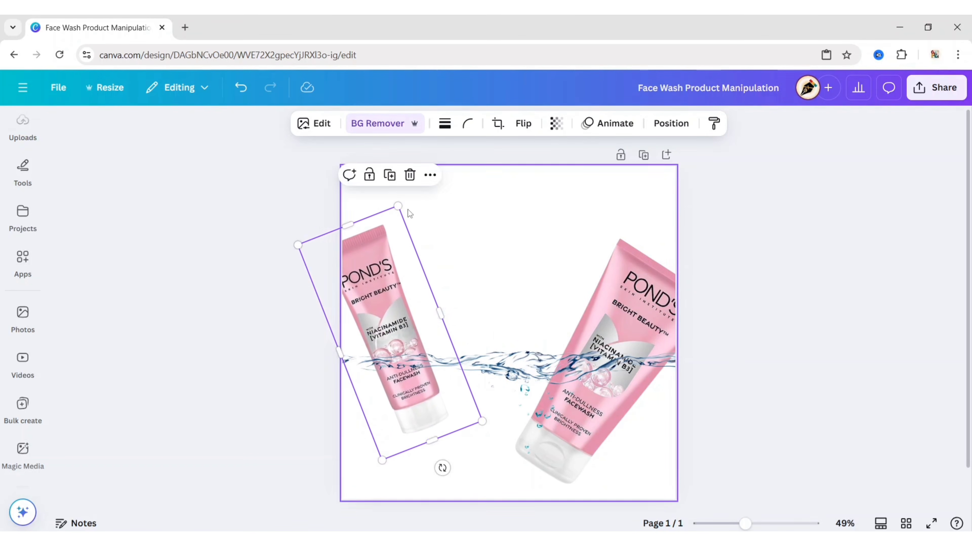
left_click_drag(400, 207, 401, 193)
left_click_drag(375, 277, 374, 277)
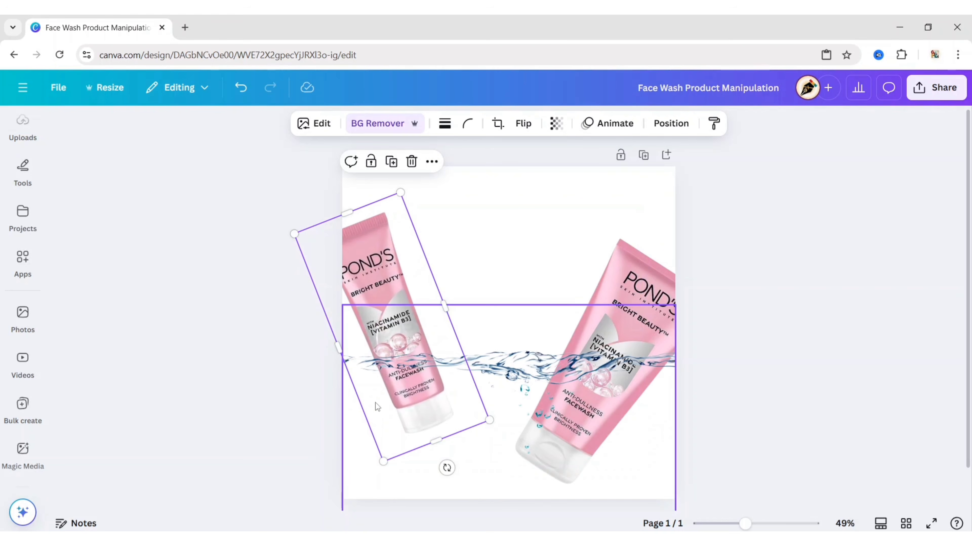
Fine-tune the size, tilt and position of the wide tube at the page's right edge.
left_click(478, 447)
left_click_drag(482, 444, 482, 441)
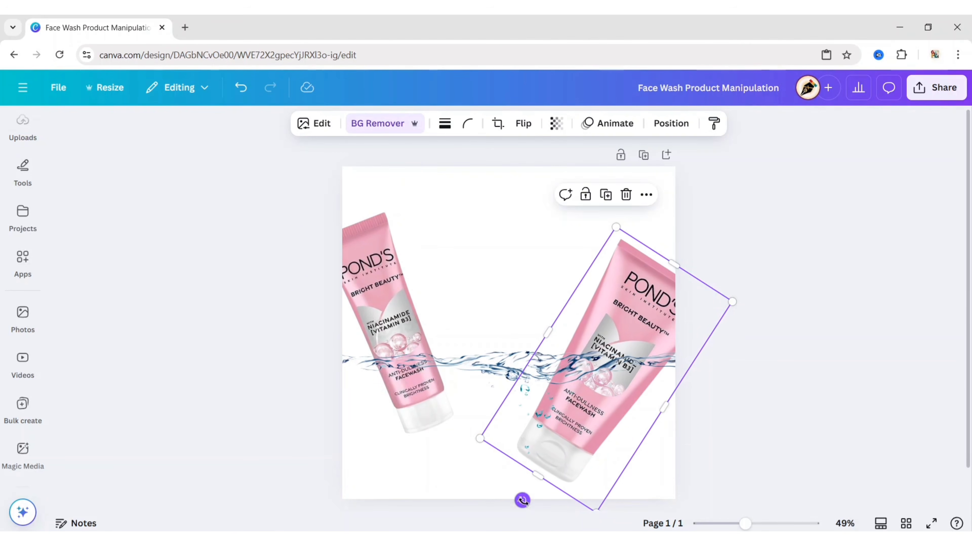
left_click(563, 440)
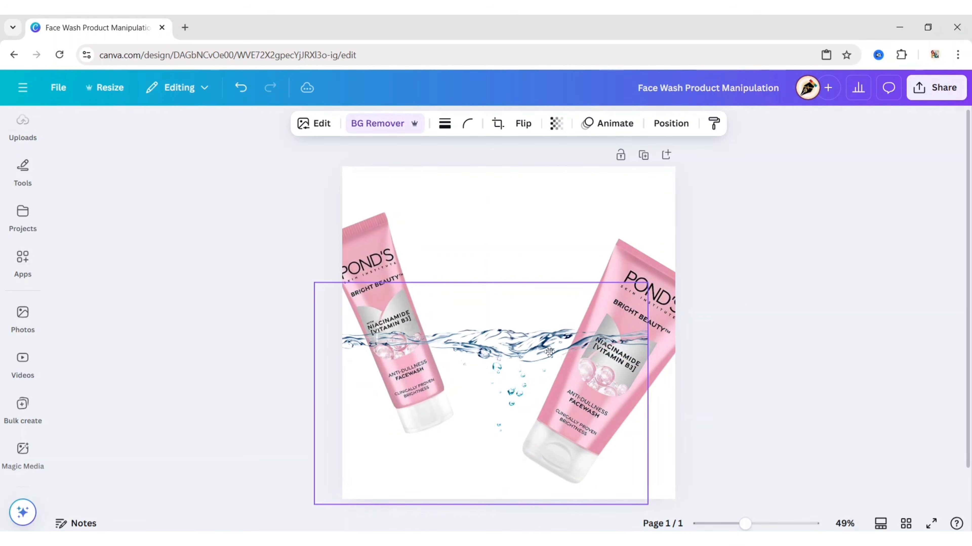
Enlarge the water image and raise it across the middle of both tubes, then crop its sides to the page and its empty top.
left_click_drag(647, 284, 677, 274)
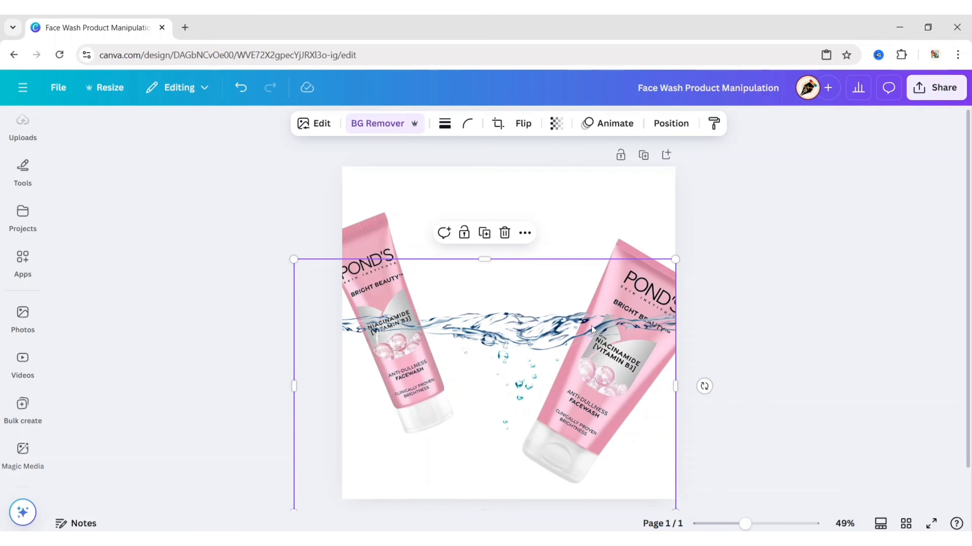
left_click_drag(592, 326, 577, 333)
left_click_drag(661, 266, 685, 254)
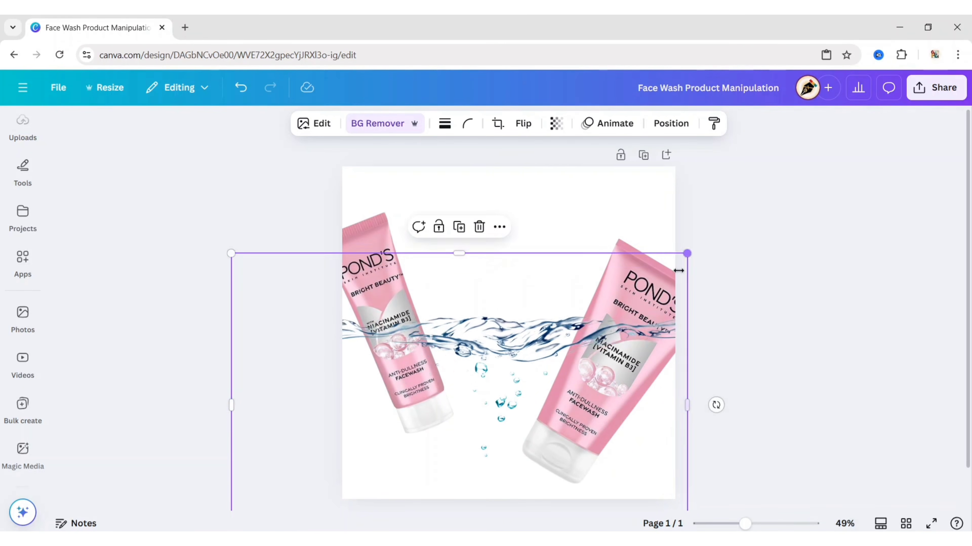
left_click_drag(617, 331, 600, 338)
left_click_drag(216, 387, 341, 410)
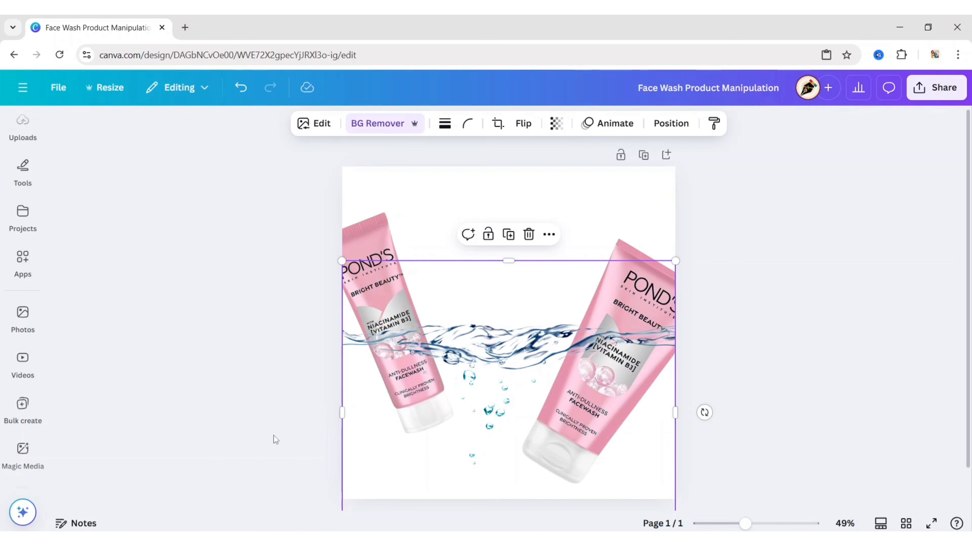
left_click_drag(507, 261, 511, 305)
left_click(222, 341)
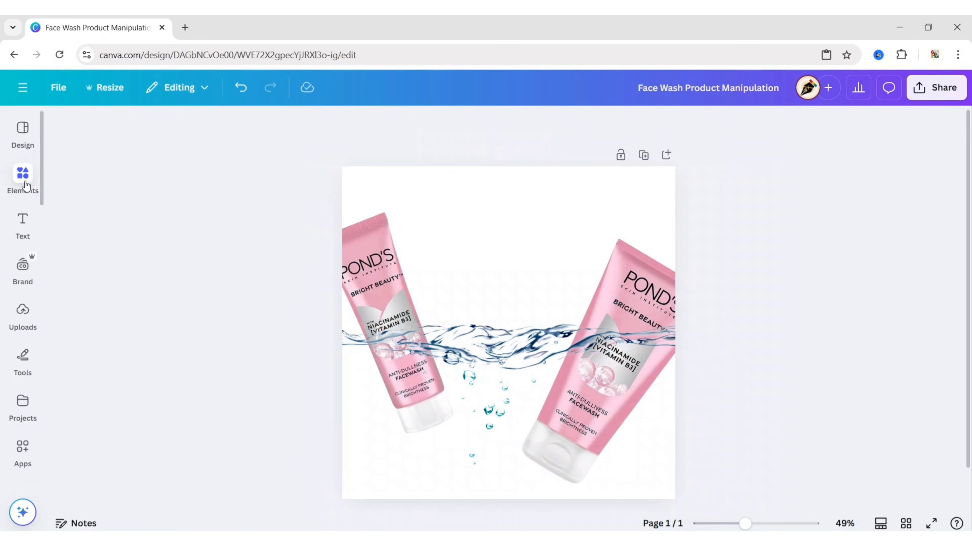
Search the element graphics for "blue water splash" and browse the results.
left_click(22, 175)
left_click(89, 130)
type("blue water splash")
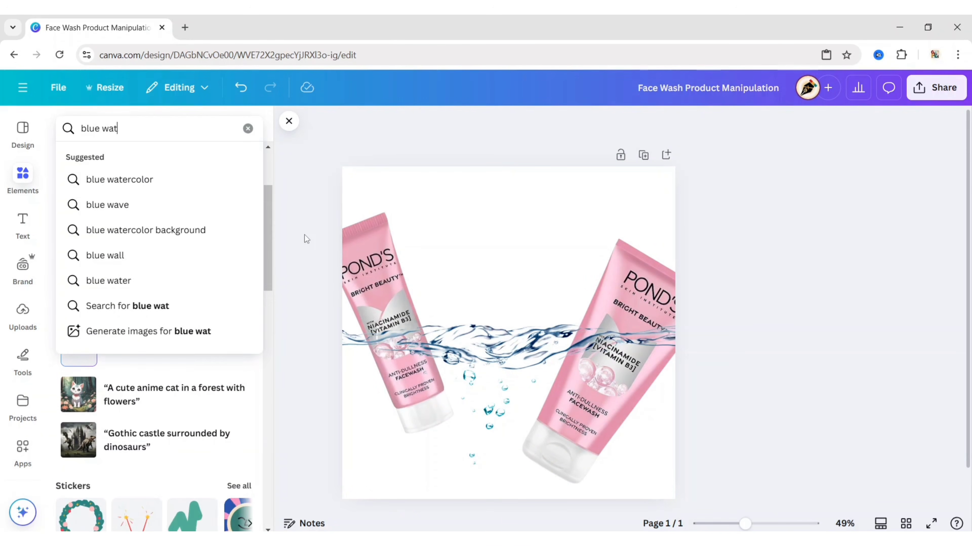
key("Return")
left_click(101, 158)
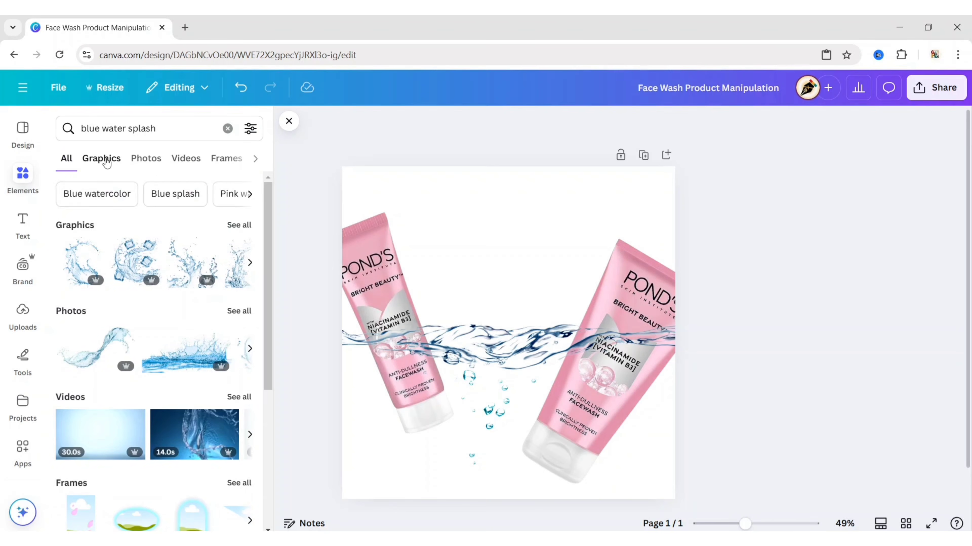
scroll(171, 252, "down", 2)
scroll(171, 253, "down", 10)
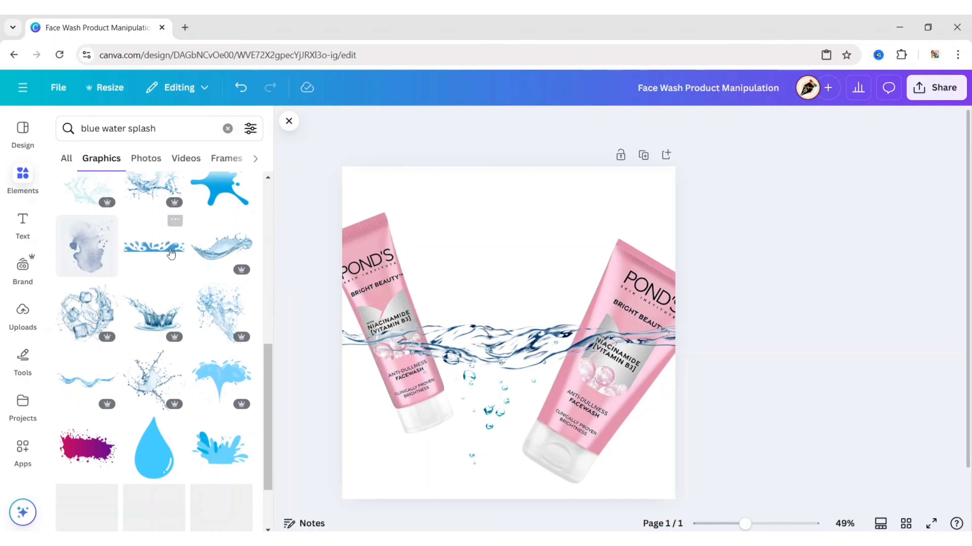
scroll(169, 254, "down", 5)
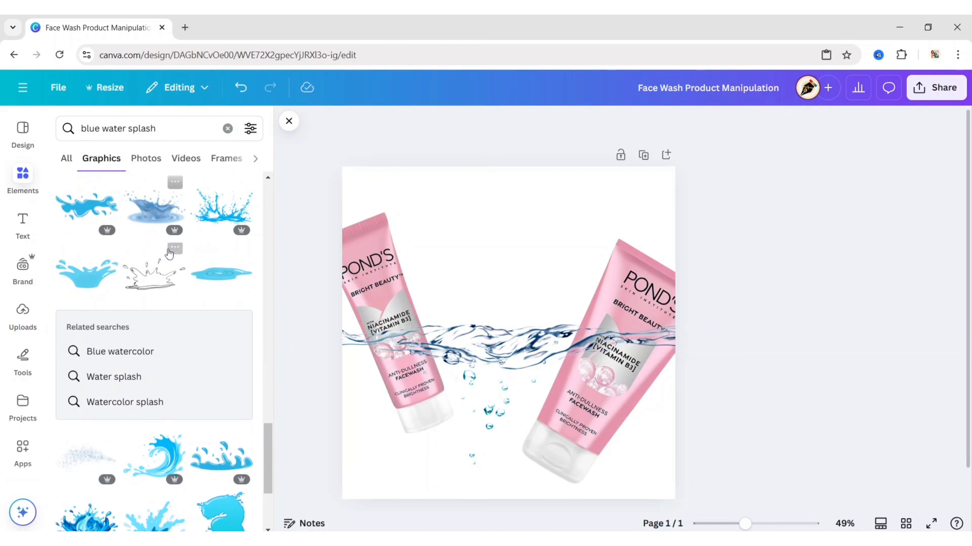
Find graphics similar to the 3D Blue Water Splash and insert the curved blue splash with rising droplets.
left_click(107, 245)
left_click(214, 432)
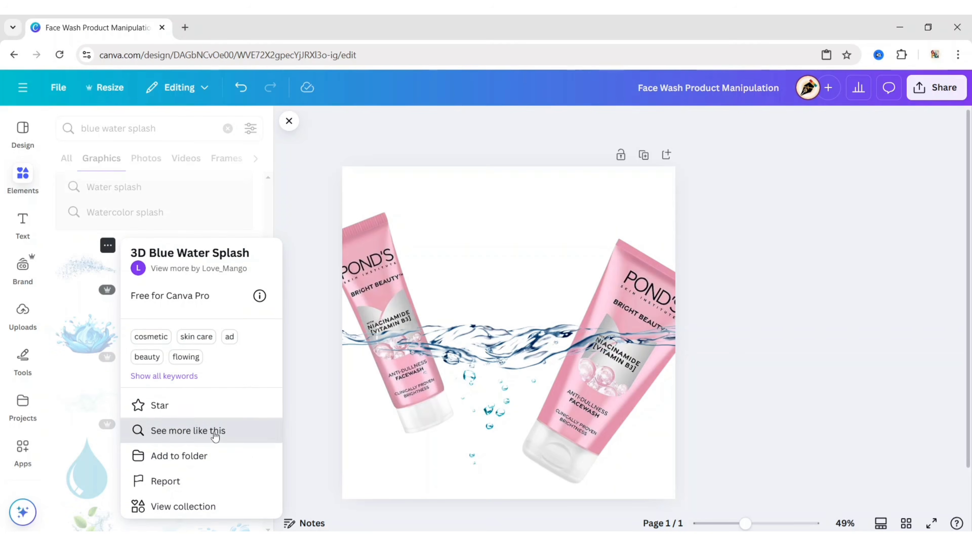
scroll(153, 249, "down", 5)
scroll(153, 249, "down", 12)
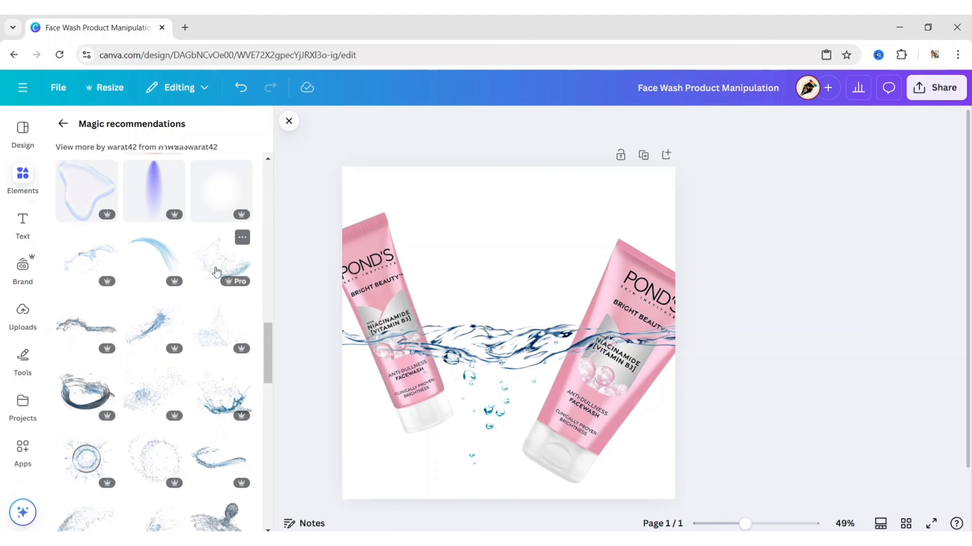
left_click(216, 272)
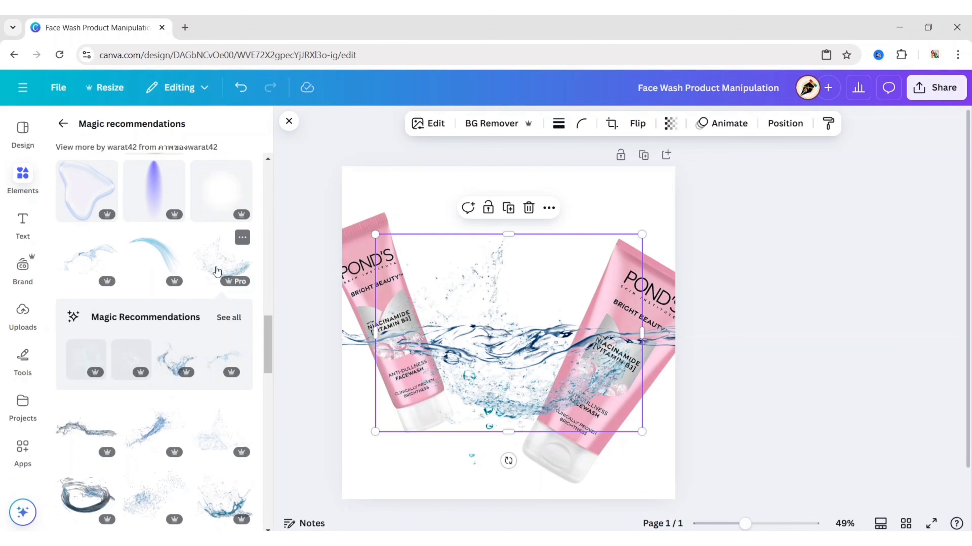
Shrink the inserted splash and position it over the lower half of the wide tube.
left_click(288, 122)
left_click_drag(498, 344, 559, 392)
left_click_drag(700, 280, 604, 356)
left_click_drag(514, 448, 575, 419)
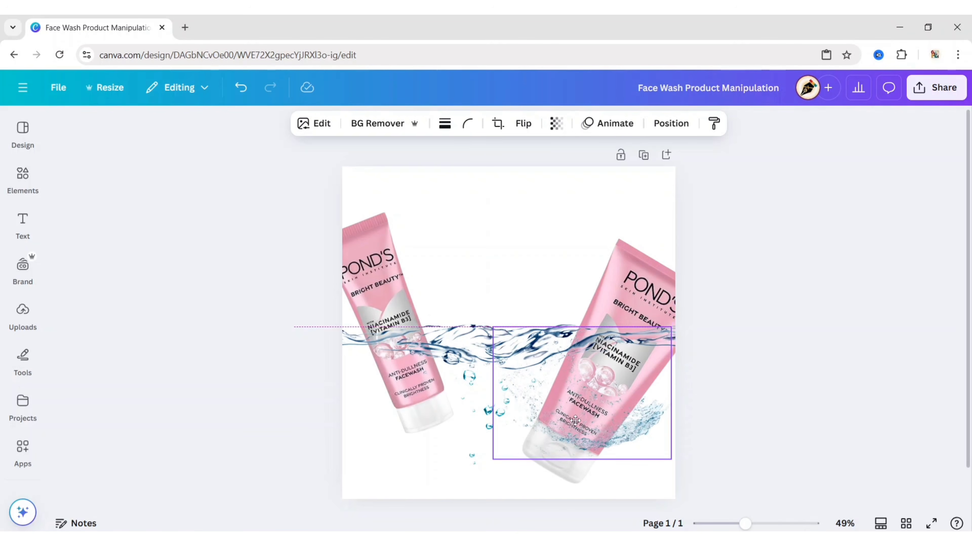
Insert a second splash with scattered droplets from the same recommendations and place it over the lower part of the slim tube.
left_click(26, 182)
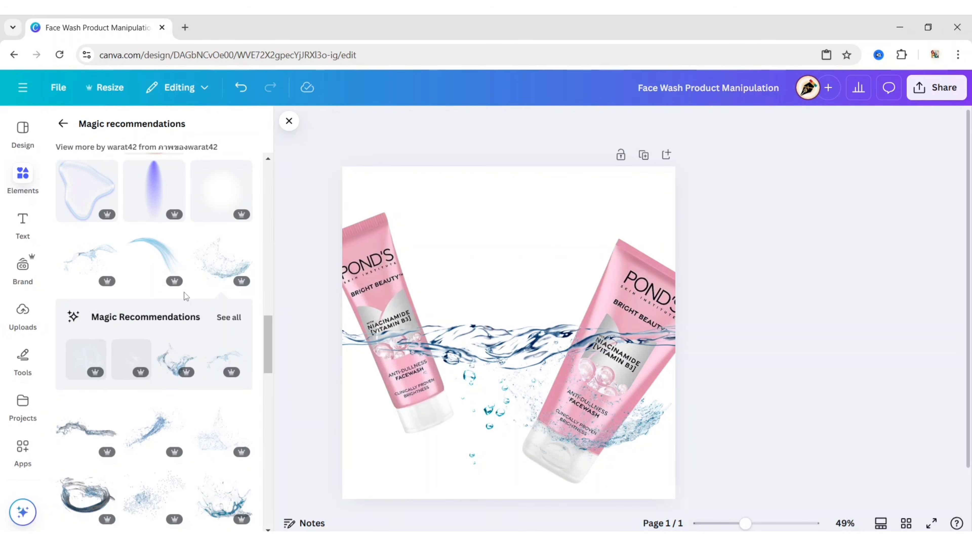
scroll(186, 296, "down", 8)
left_click(226, 387)
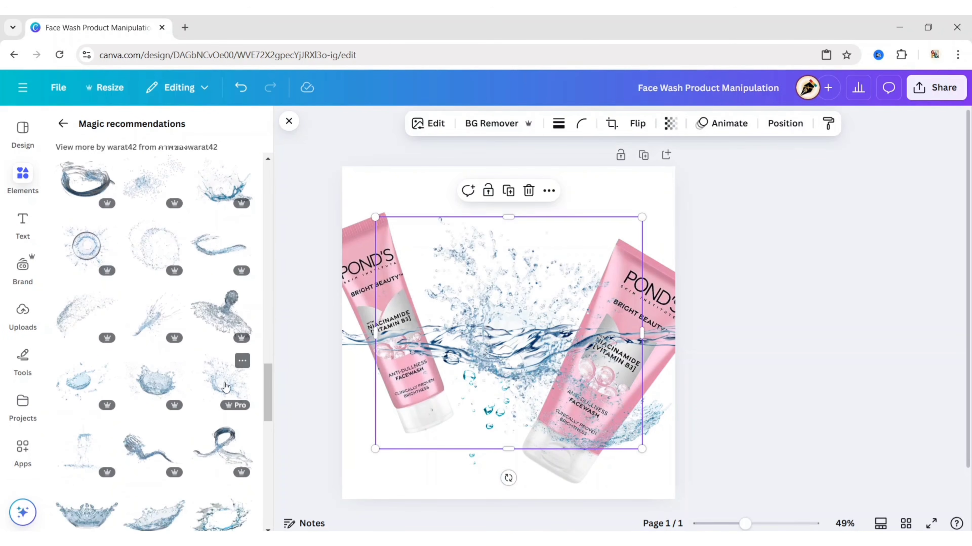
left_click(288, 122)
left_click_drag(500, 288, 409, 325)
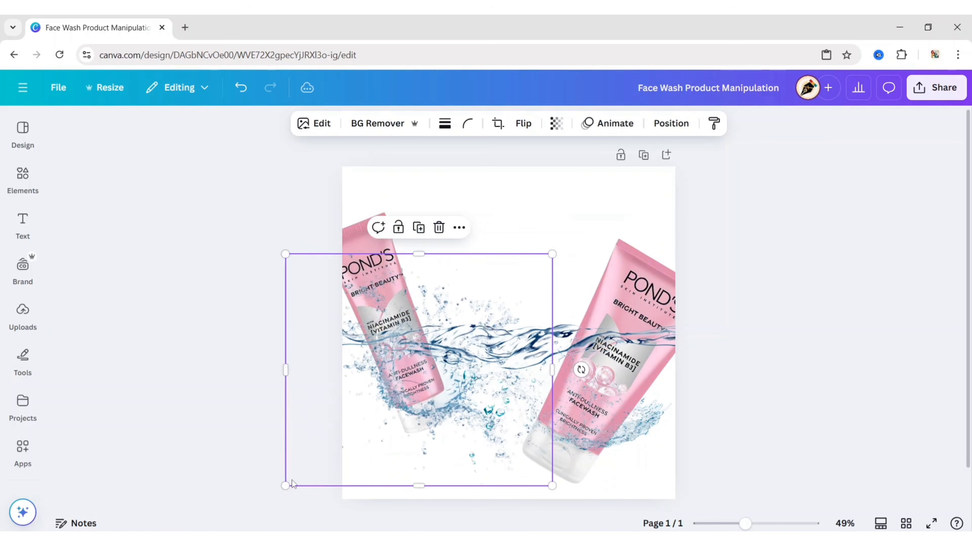
Shrink the second splash, tilt it counterclockwise to follow the slim tube, and fine-tune its size and position around the tube's lower end.
left_click_drag(284, 483, 368, 412)
left_click_drag(456, 412, 464, 478)
left_click(423, 400)
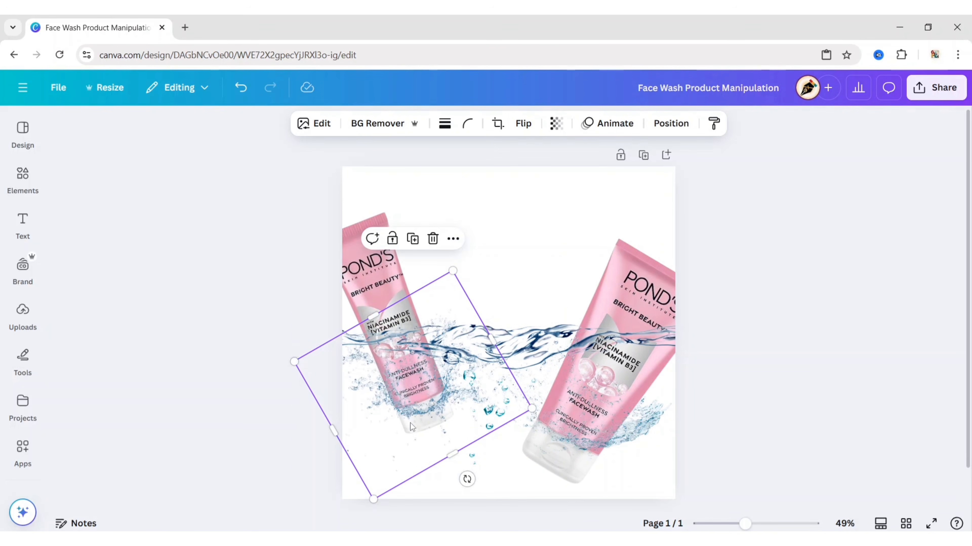
mouse_move(441, 413)
left_mouse_down()
mouse_move(435, 388)
mouse_move(441, 413)
left_mouse_up()
left_click_drag(531, 408, 540, 409)
left_click_drag(436, 397, 430, 392)
left_click(253, 325)
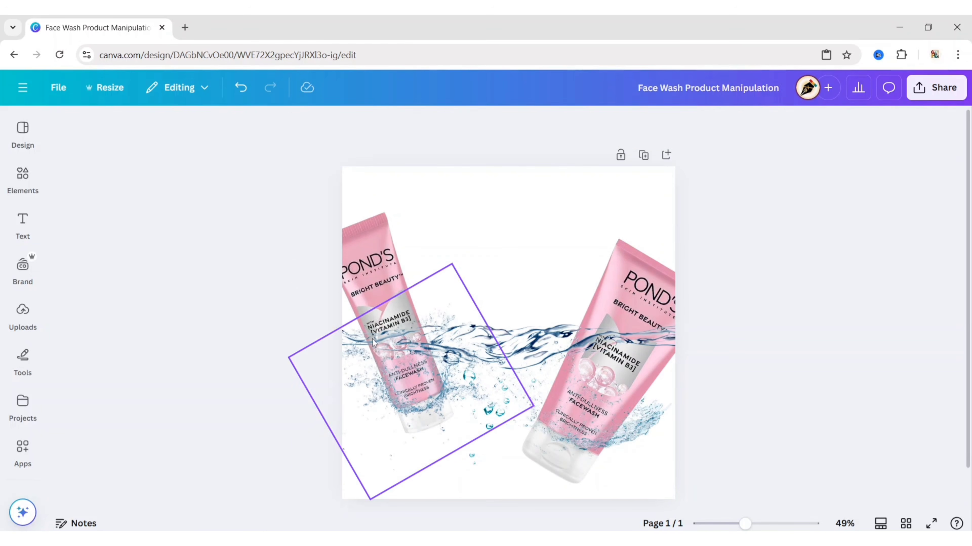
Bring the horizontal water wave image to the front of all other elements.
left_click(508, 319)
left_click(672, 123)
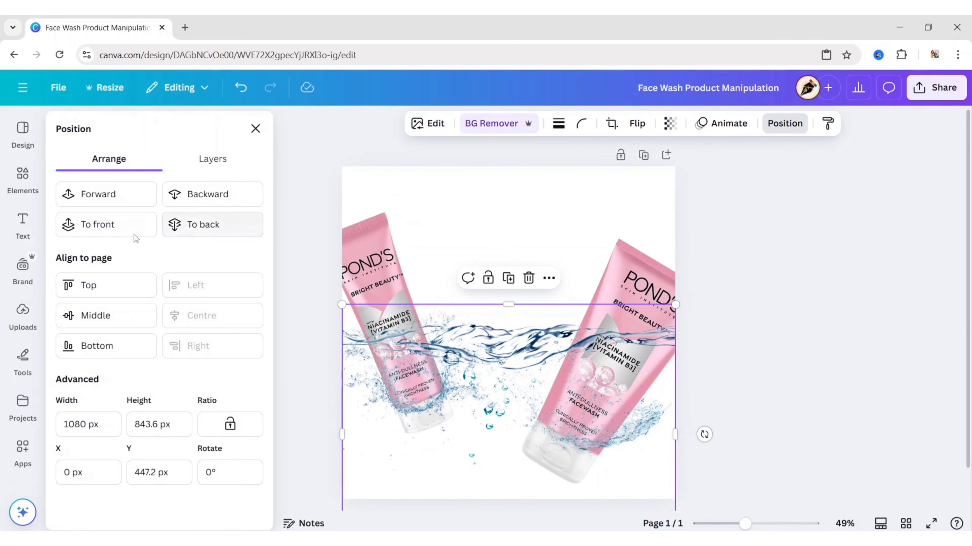
left_click(88, 224)
left_click(253, 127)
left_click(262, 200)
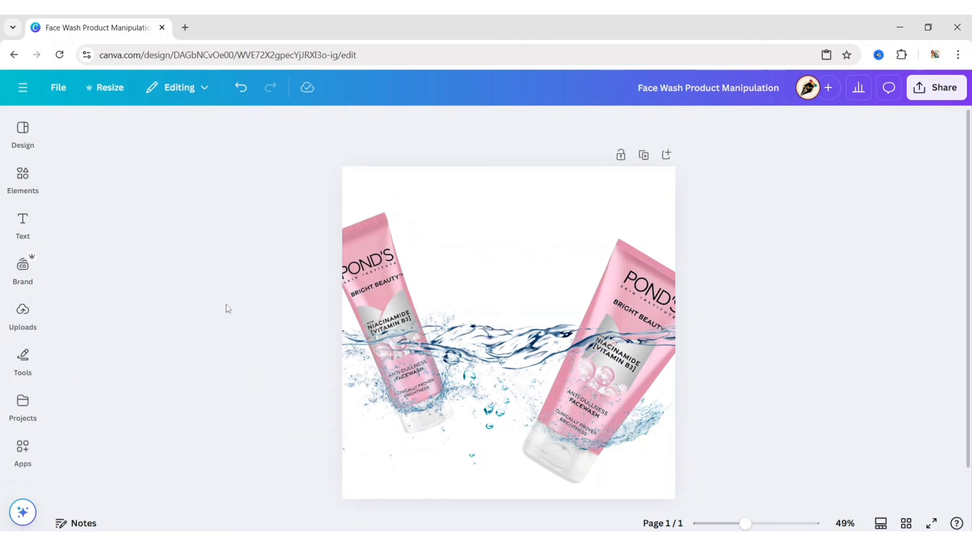
Replace the previous element search with "water drops" and limit the results to graphics.
left_click(23, 179)
left_click(65, 125)
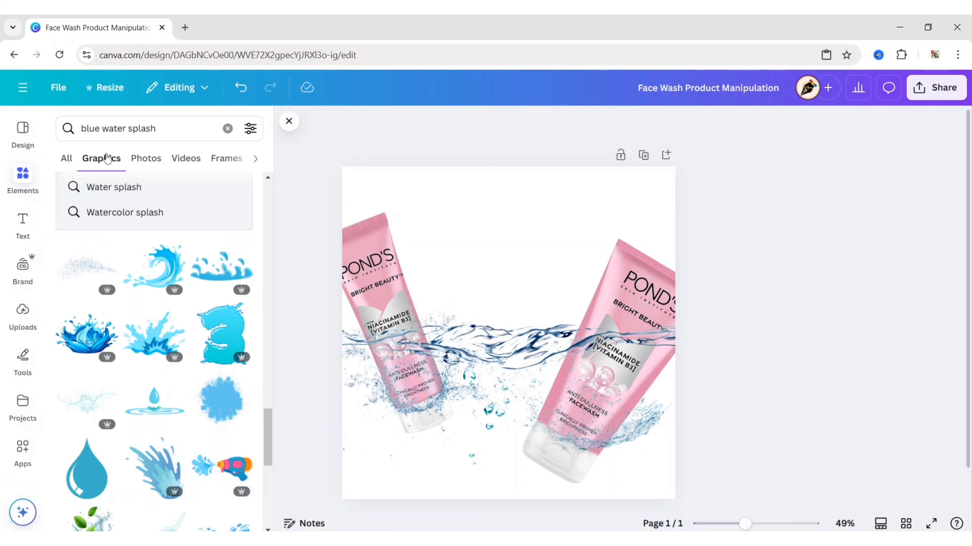
left_click(223, 127)
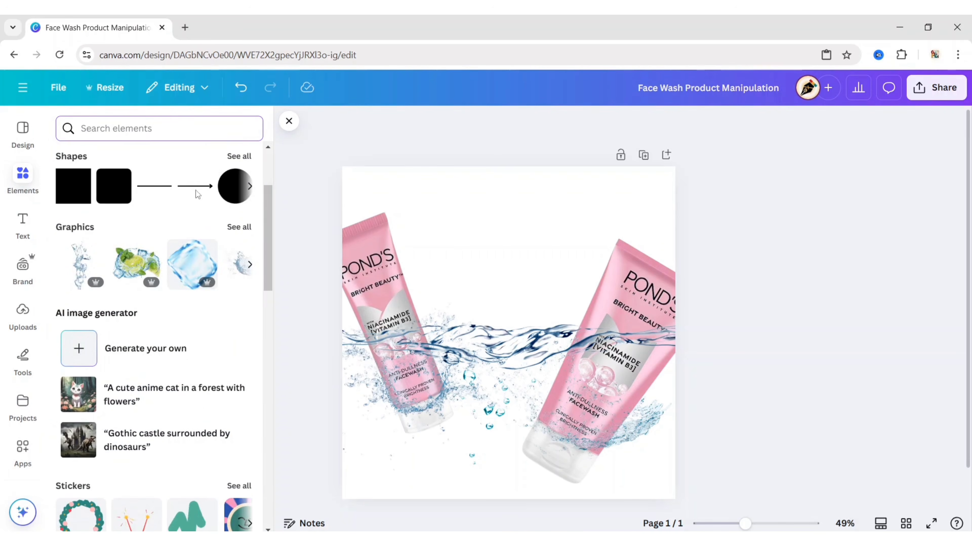
type("water drops")
key("Return")
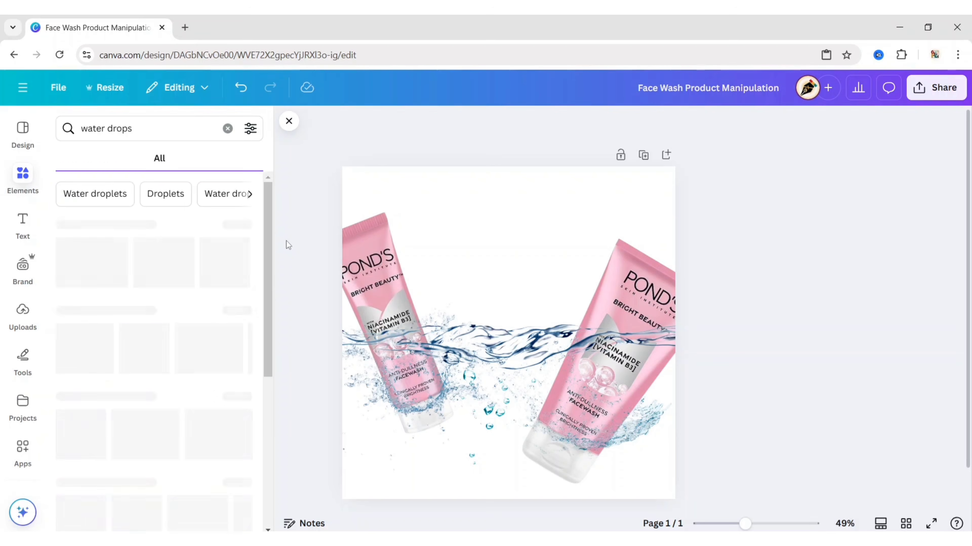
left_click(102, 159)
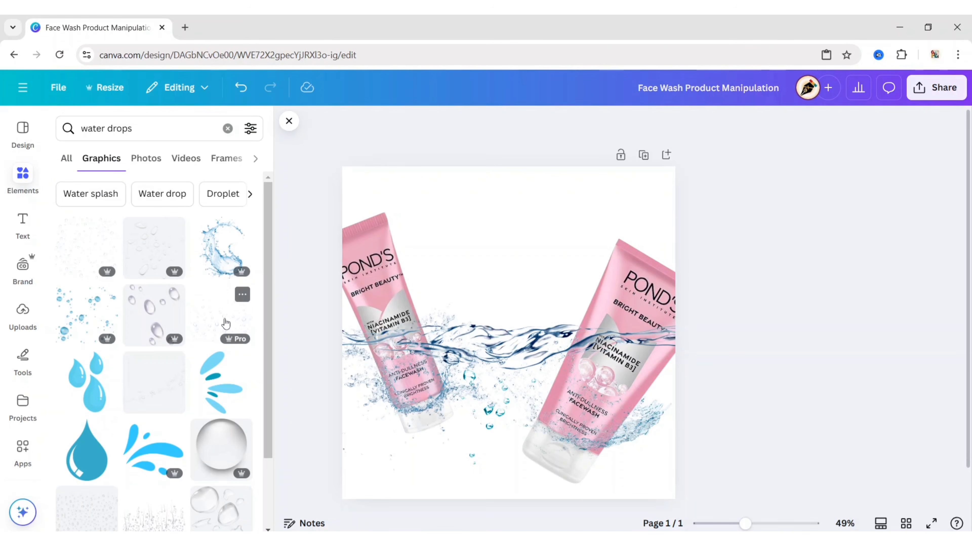
Insert the scattered water bubbles graphic along the page's lower left, and duplicate it to extend the bubbles across the lower right.
left_click(226, 324)
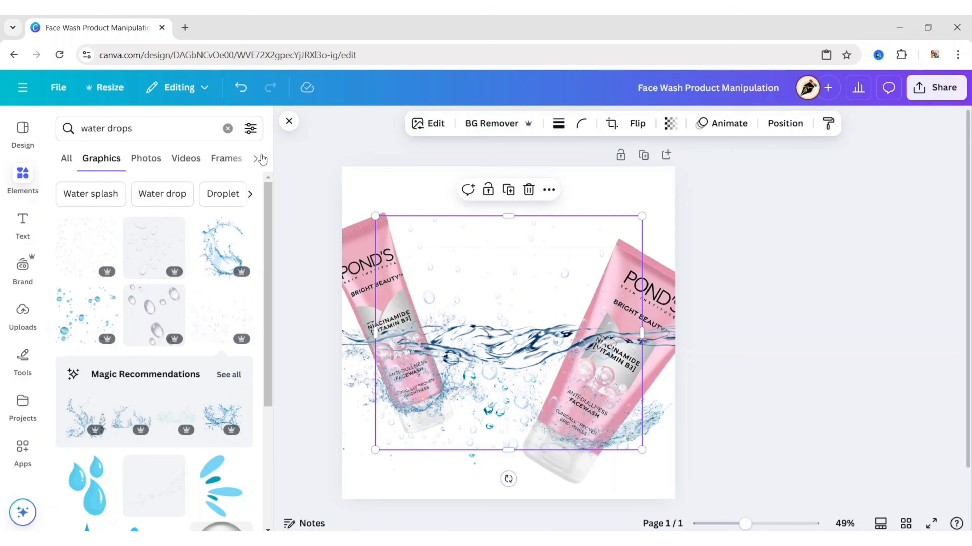
left_click(289, 121)
left_click_drag(496, 310, 457, 443)
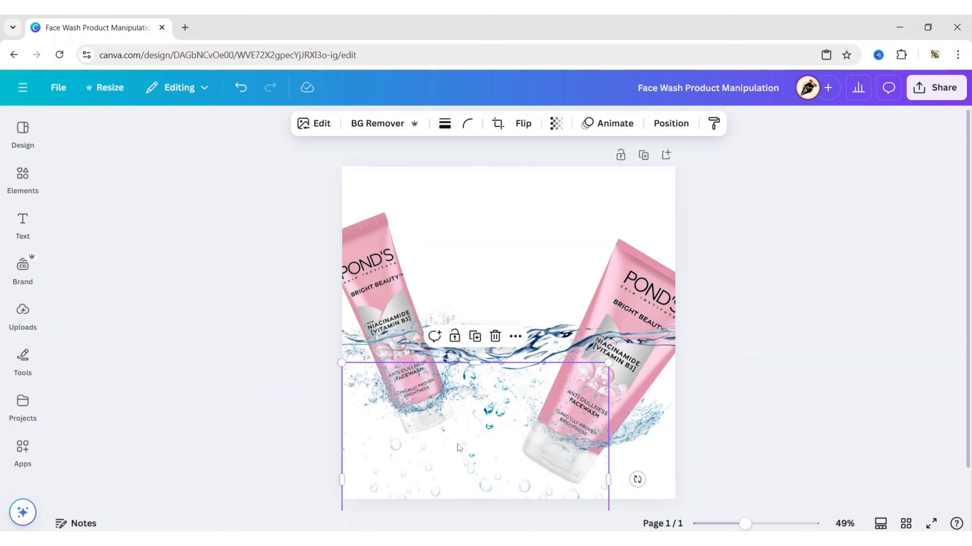
left_click_drag(447, 481, 704, 477)
left_click(217, 375)
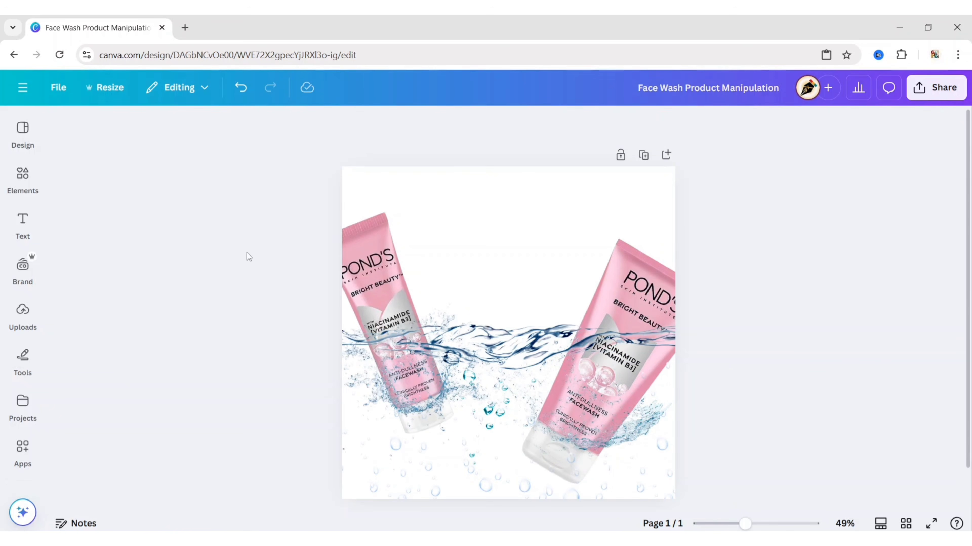
Search the elements for "pink peony flower" and limit the results to photos.
left_click(20, 174)
left_click(228, 129)
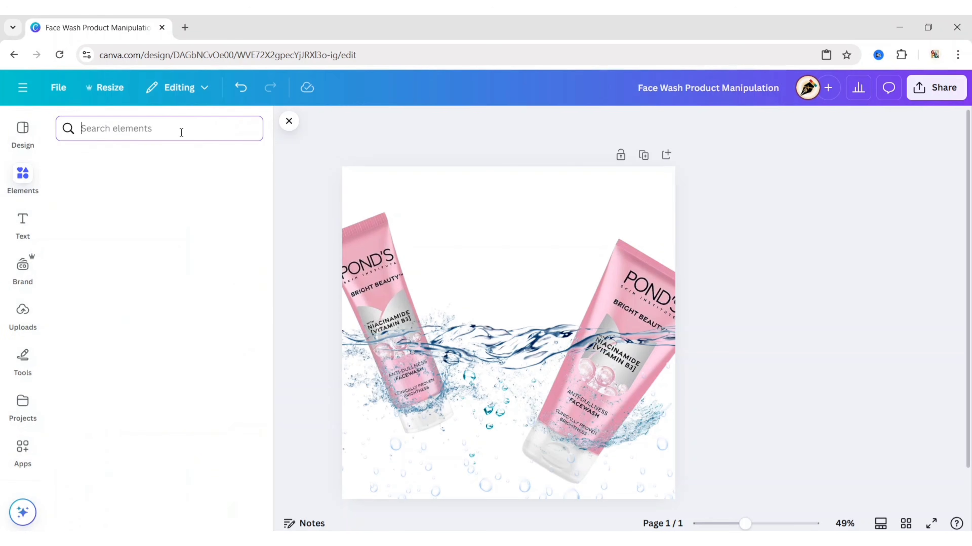
type("pink peony flower")
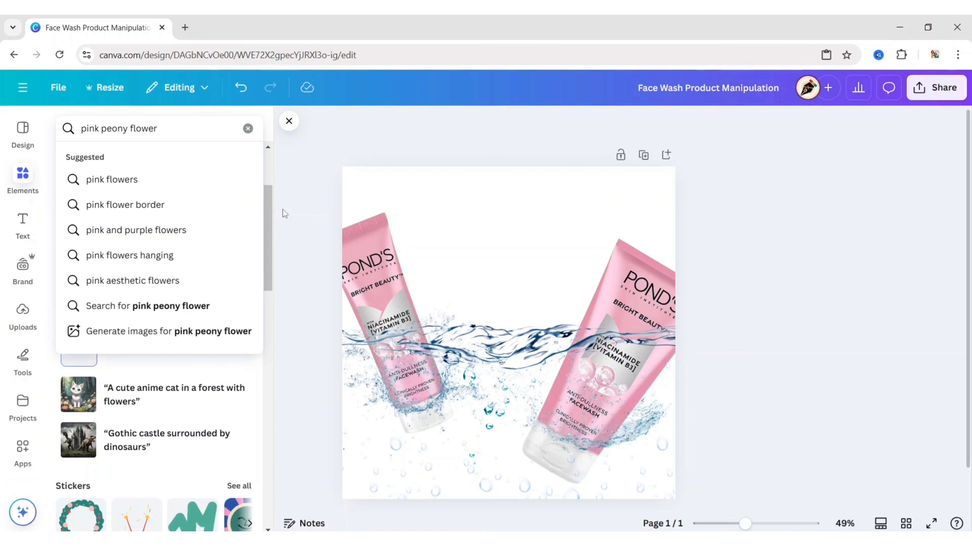
key("Return")
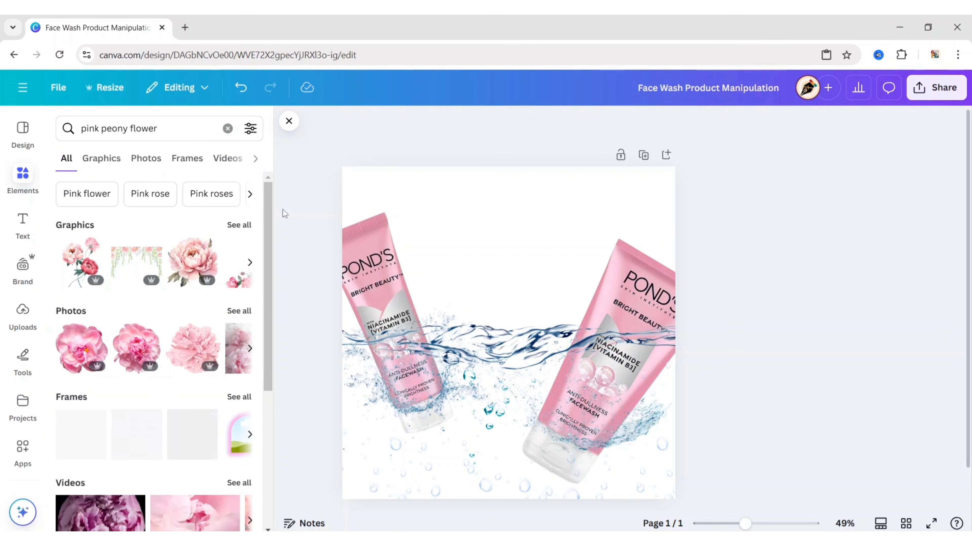
left_click(101, 160)
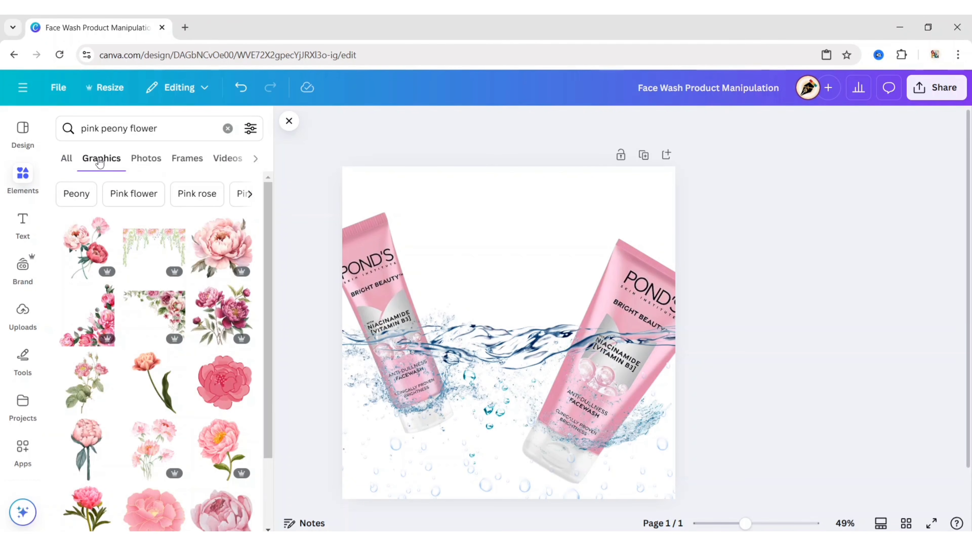
left_click(148, 160)
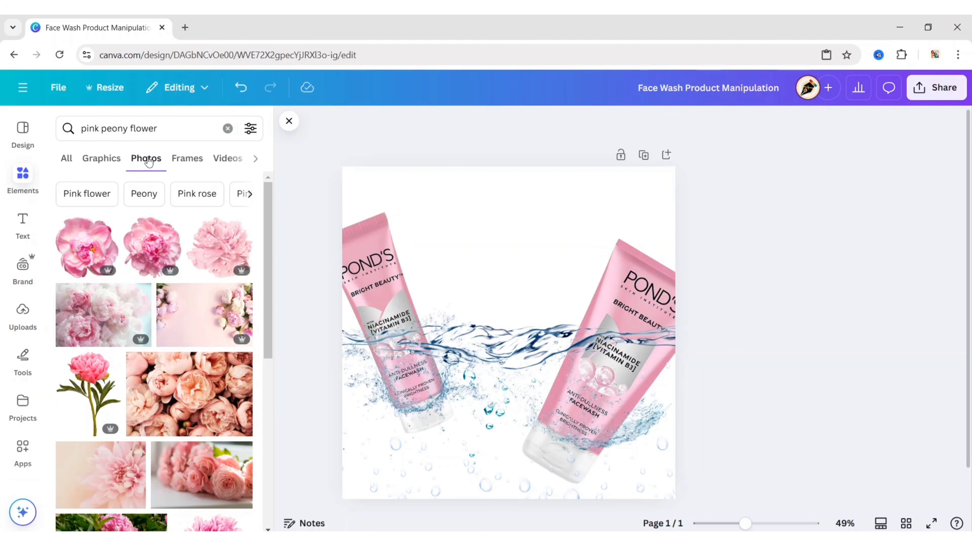
Insert the full pink peony cutout, shrink it to about 157 × 167 px, and place it partly beyond the page's left edge.
left_click(151, 251)
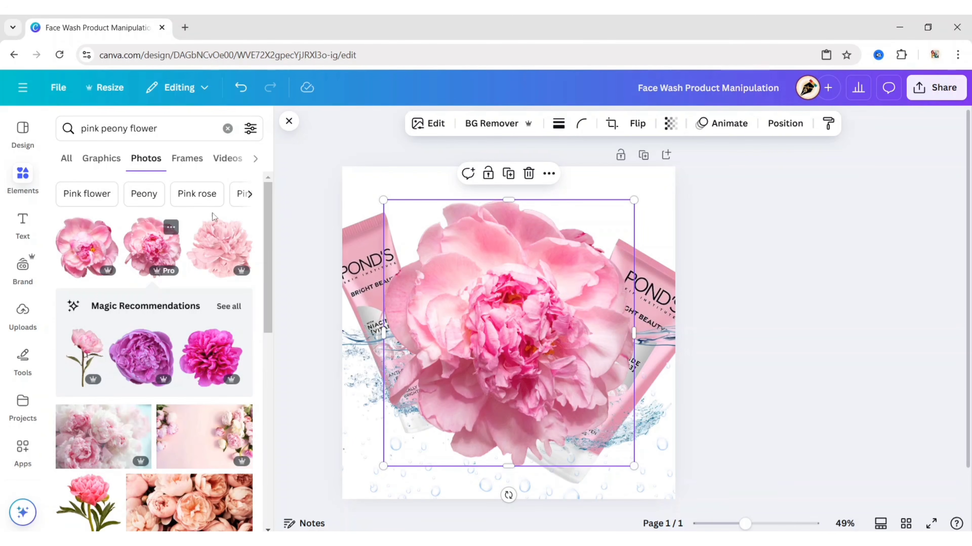
left_click(290, 121)
left_click_drag(634, 199, 340, 359)
Duplicate the small peony and spread five copies around both tube caps, the wide tube's sides and the page's lower-left edge.
left_click(555, 340)
left_click(669, 284)
key("ctrl+d")
left_click_drag(341, 419, 373, 497)
left_click(309, 422)
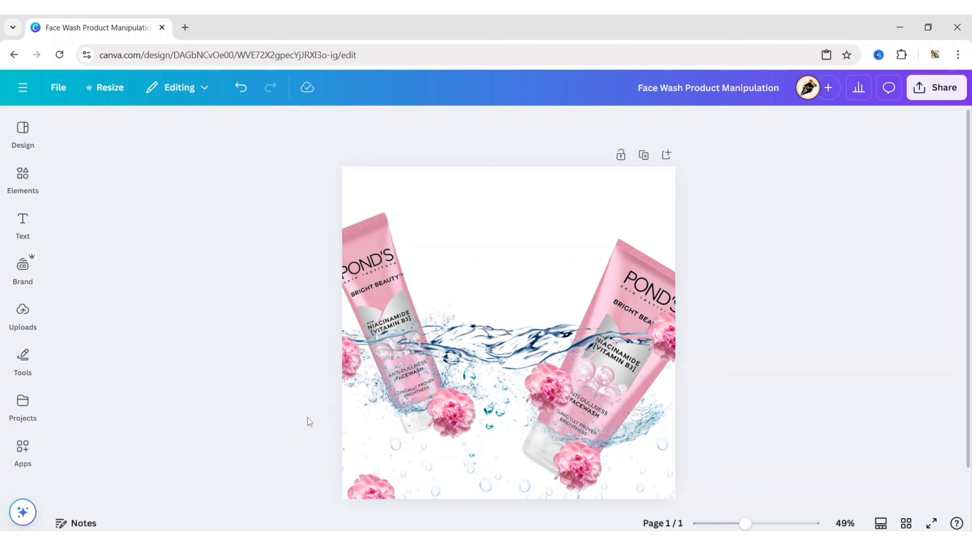
Send the peonies at the page's left edge, lower-left corner and slim tube's cap to the back.
left_click(337, 359)
left_click(784, 123)
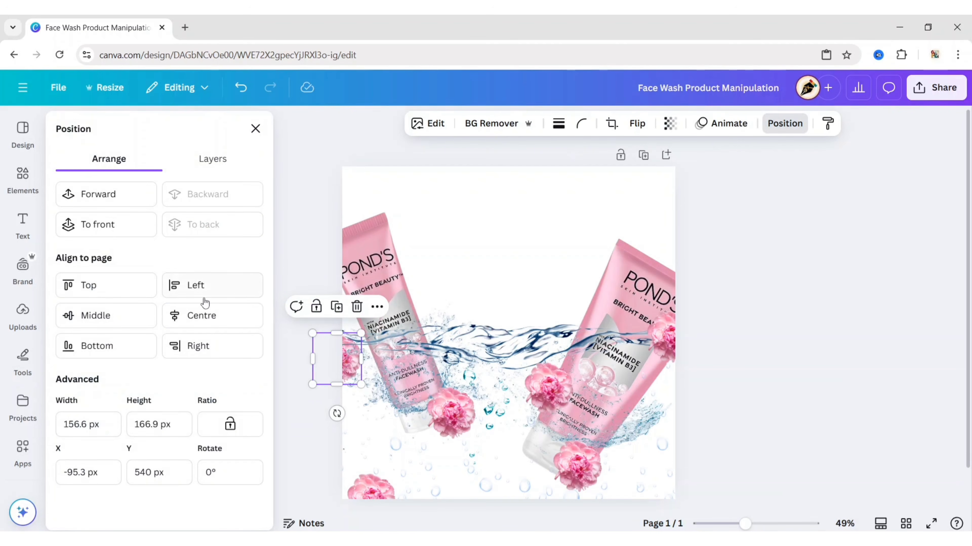
left_click(373, 502)
left_click(212, 225)
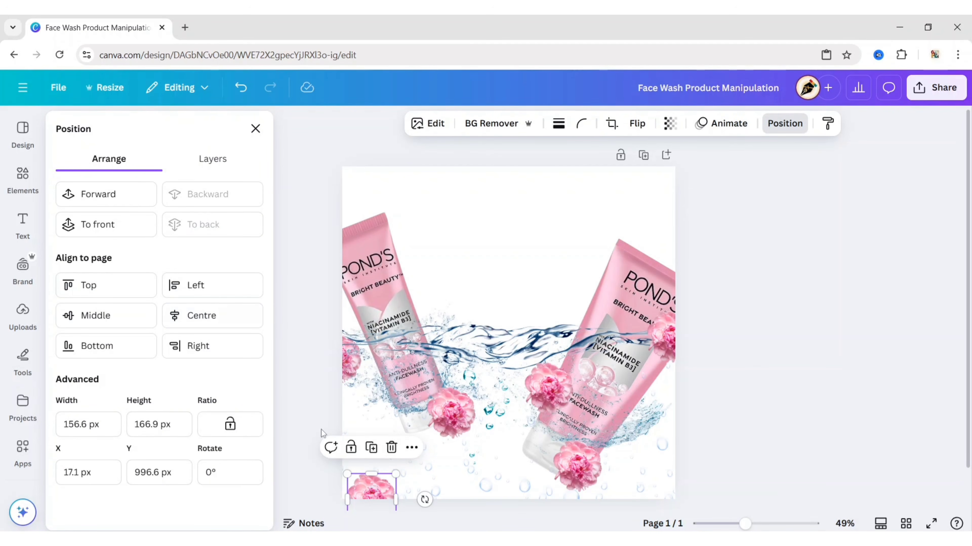
left_click(451, 413)
left_click(224, 225)
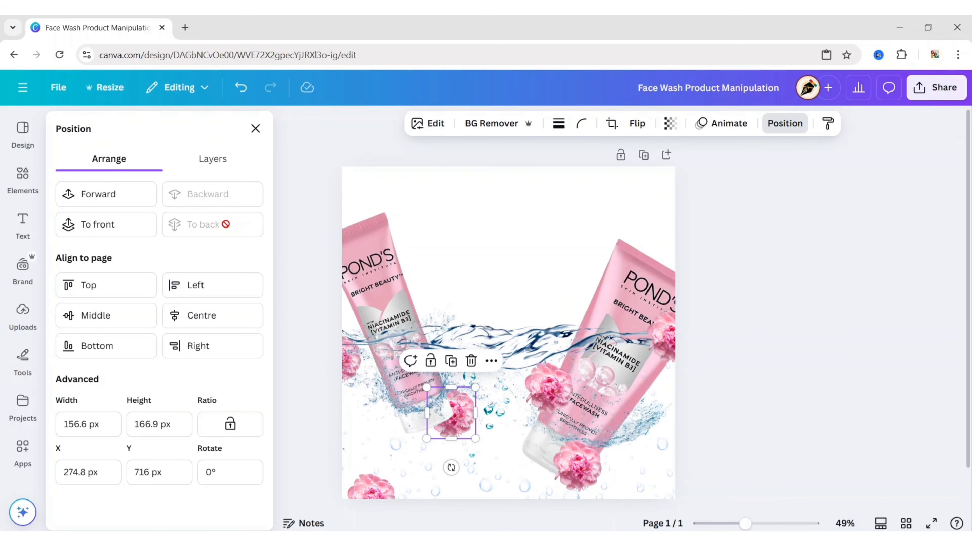
Move the peonies at the wide tube's two sides backward and send the peony at its cap to the back.
left_click(566, 395)
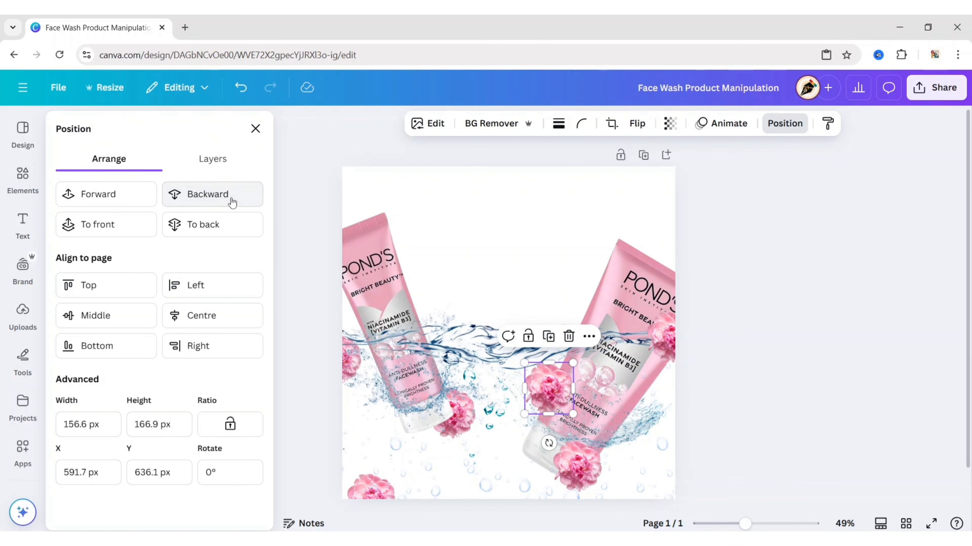
left_click(579, 478)
left_click(211, 223)
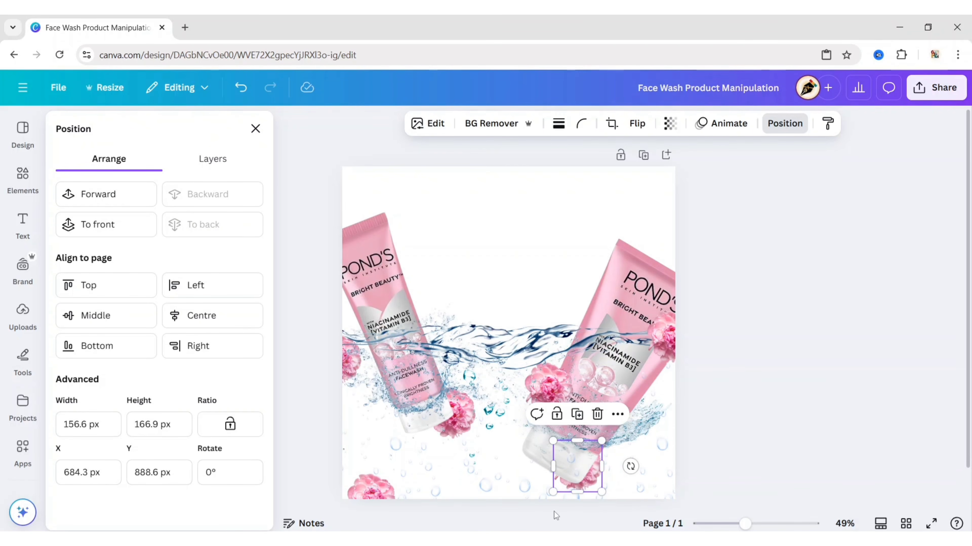
left_click(670, 337)
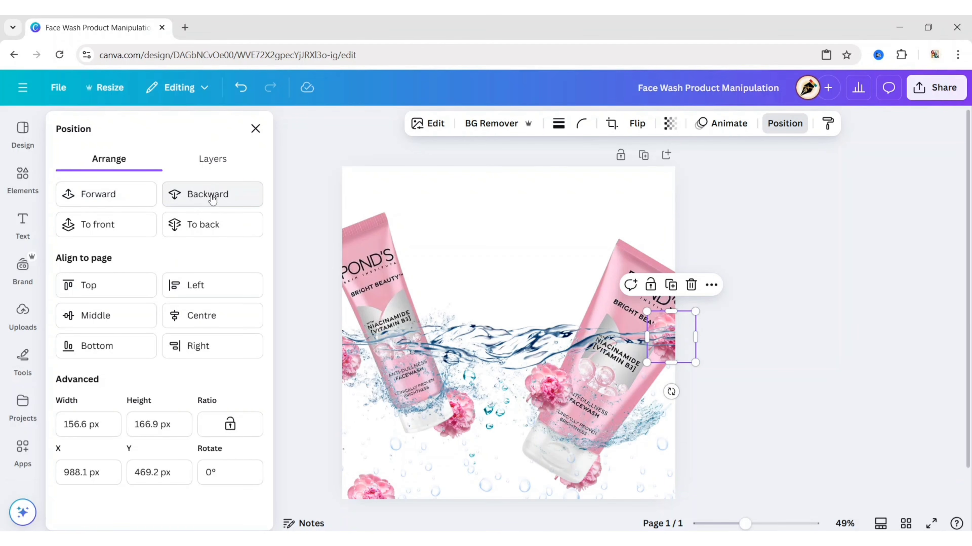
left_click(254, 129)
left_click(225, 270)
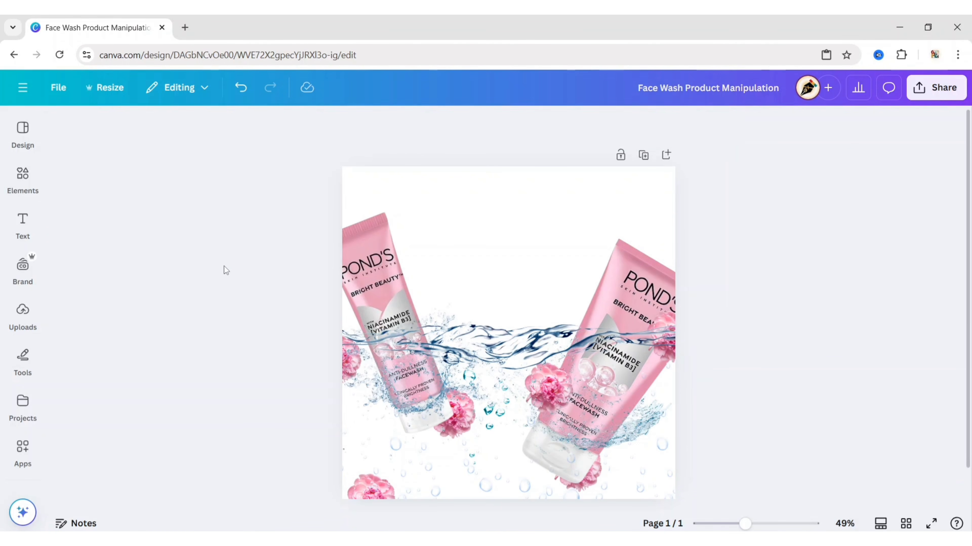
Search the photos for "pink square gradient".
scroll(22, 347, "down", 5)
left_click(24, 322)
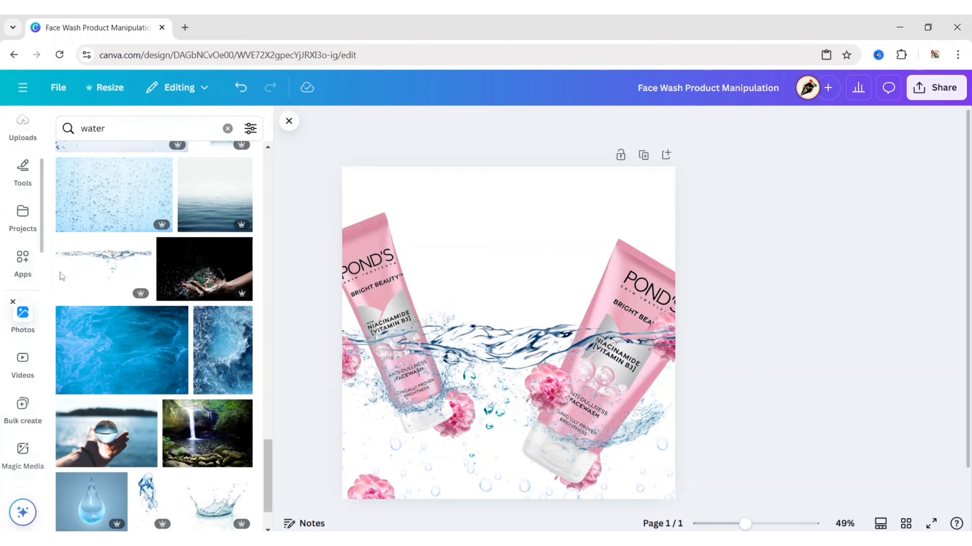
left_click(228, 129)
type("pink square gradient")
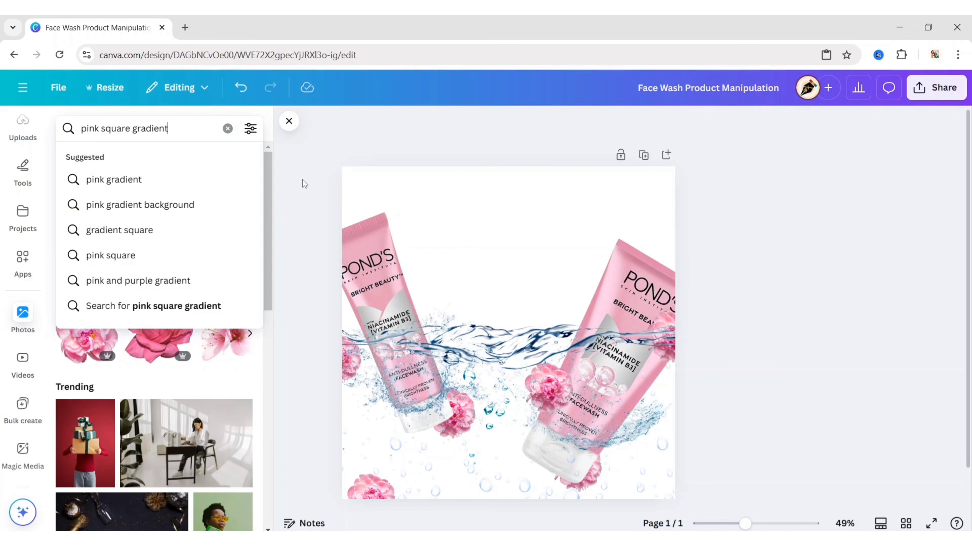
key("Return")
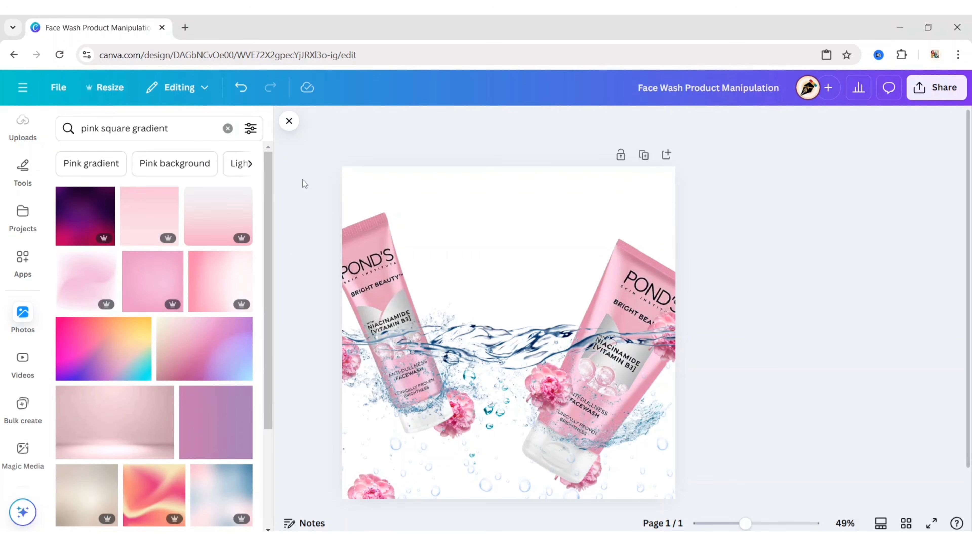
Insert the white-to-pink gradient photo and set it as the page background.
left_click(211, 222)
left_click(288, 121)
left_click(548, 192)
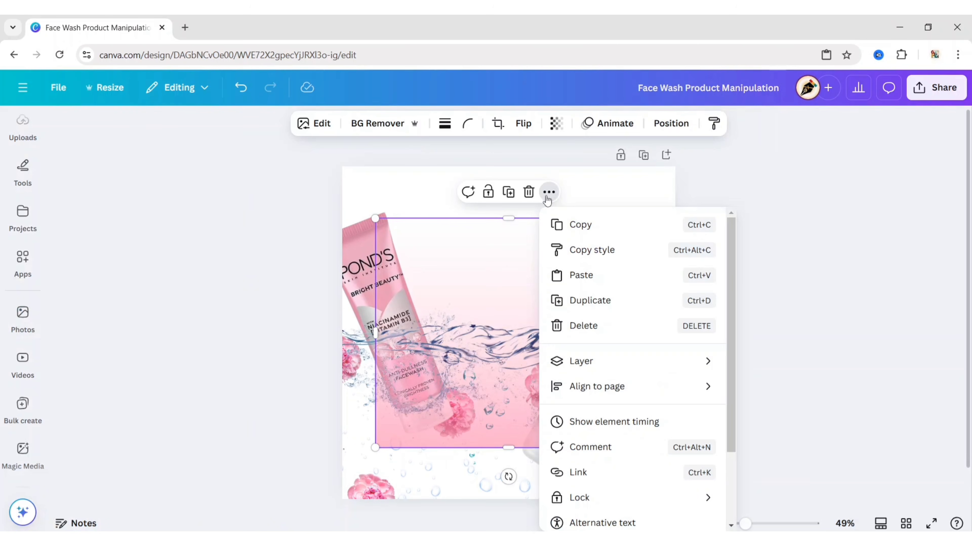
scroll(589, 322, "down", 3)
left_click(644, 463)
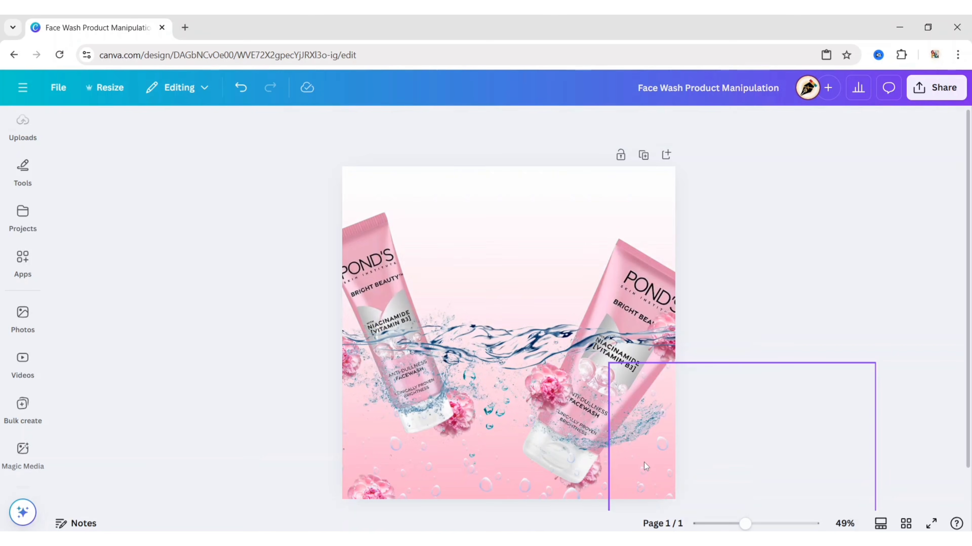
Add a heading reading "Let’s Vibrant" and centre it horizontally near the page's upper edge.
scroll(22, 268, "up", 5)
left_click(23, 222)
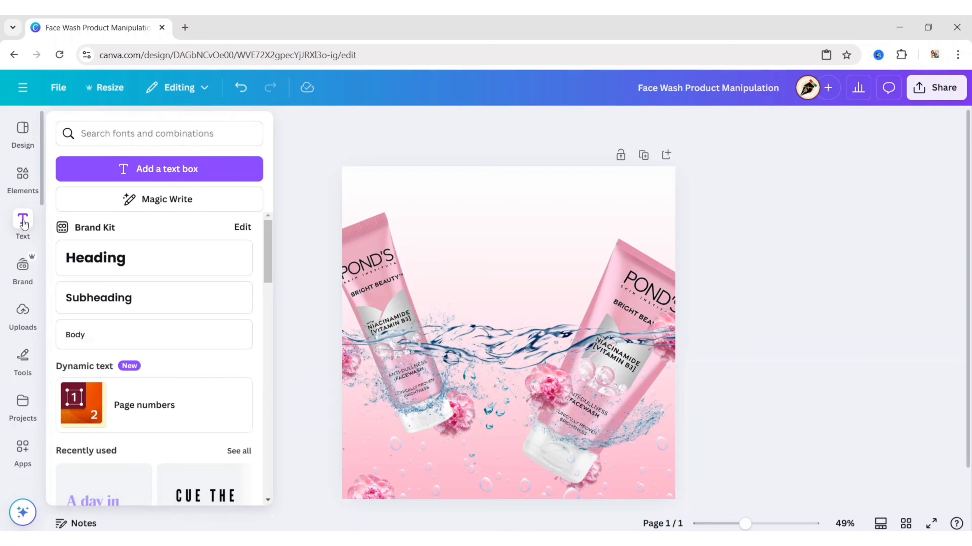
left_click(148, 255)
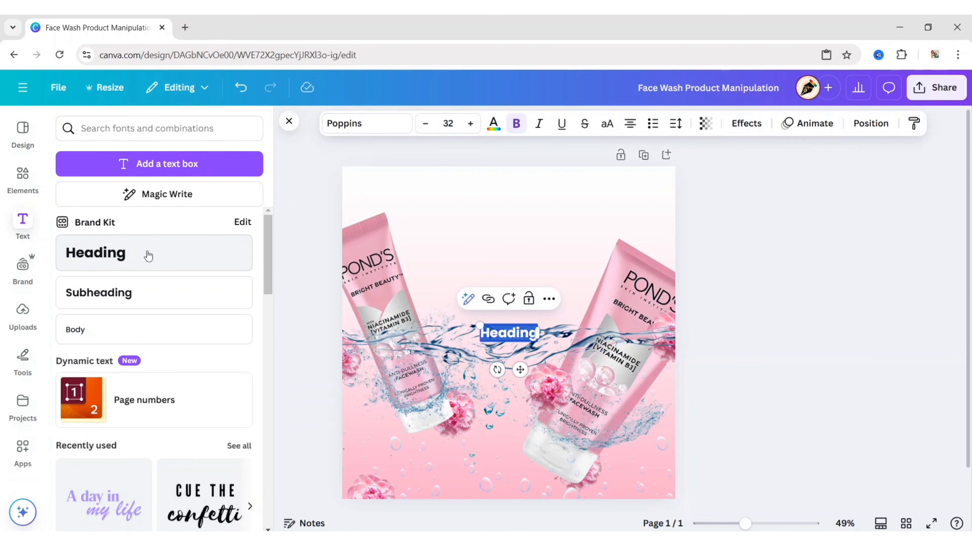
left_click(280, 128)
left_click_drag(522, 370, 515, 255)
type("Let’s")
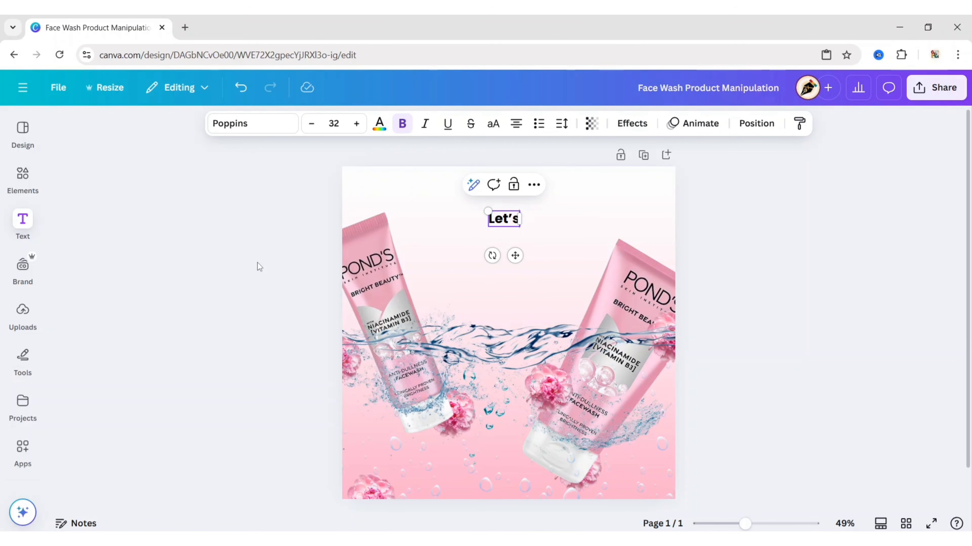
type("'s Vibrant")
left_click(515, 256)
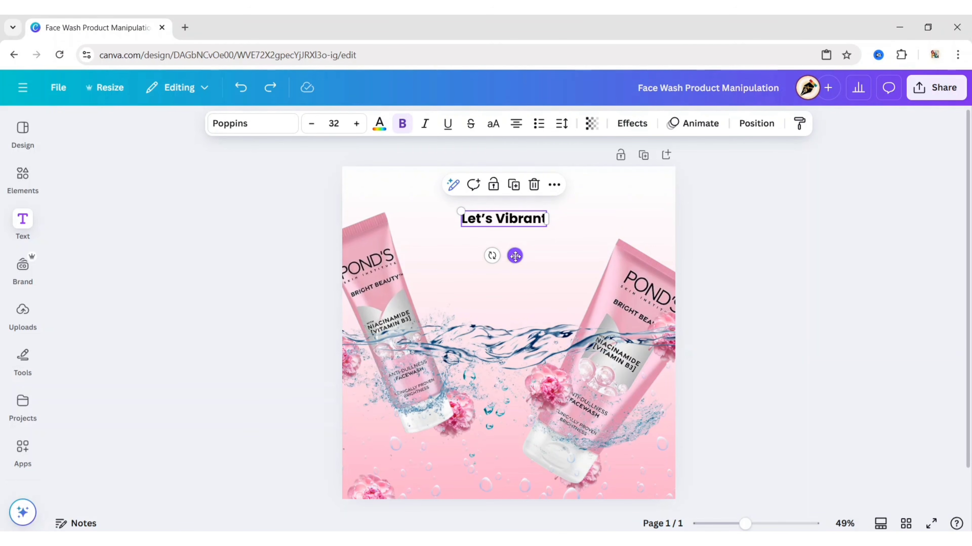
left_click_drag(512, 254, 520, 248)
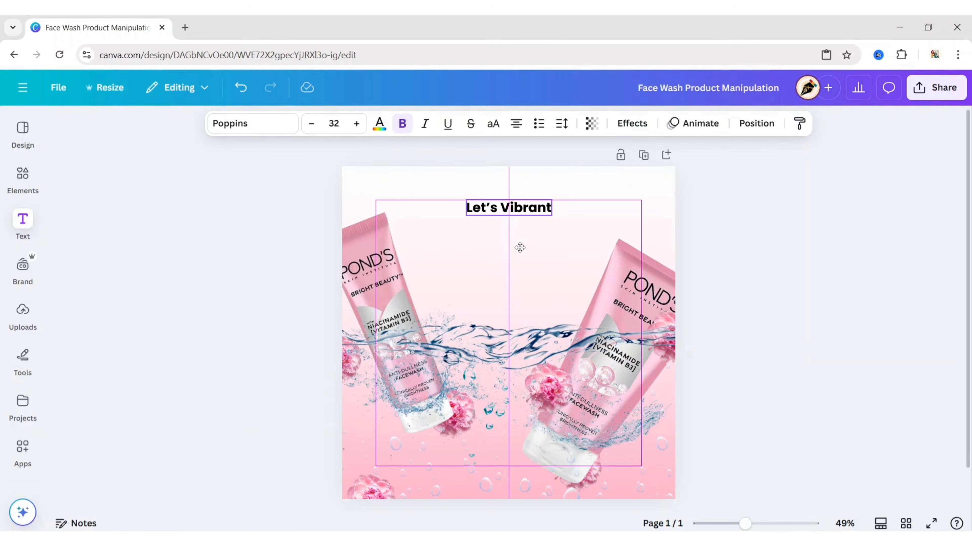
Set the "Let’s Vibrant" heading's font to Glacial Indifference Regular.
left_click(235, 127)
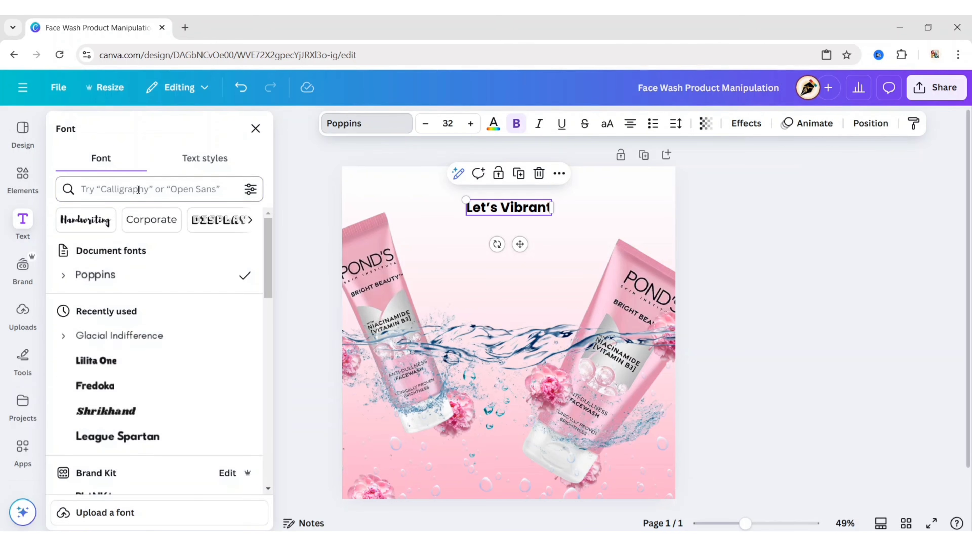
type("glacial")
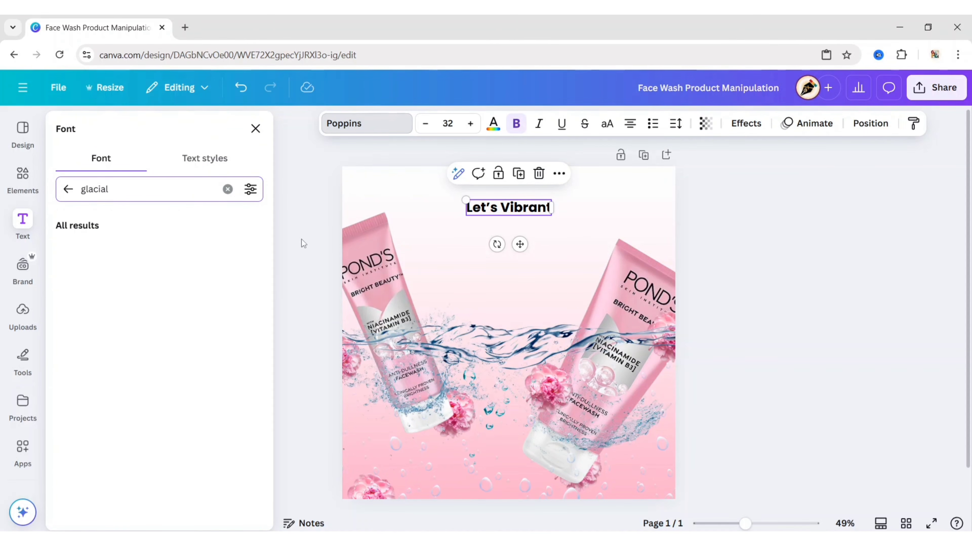
type(" indifference")
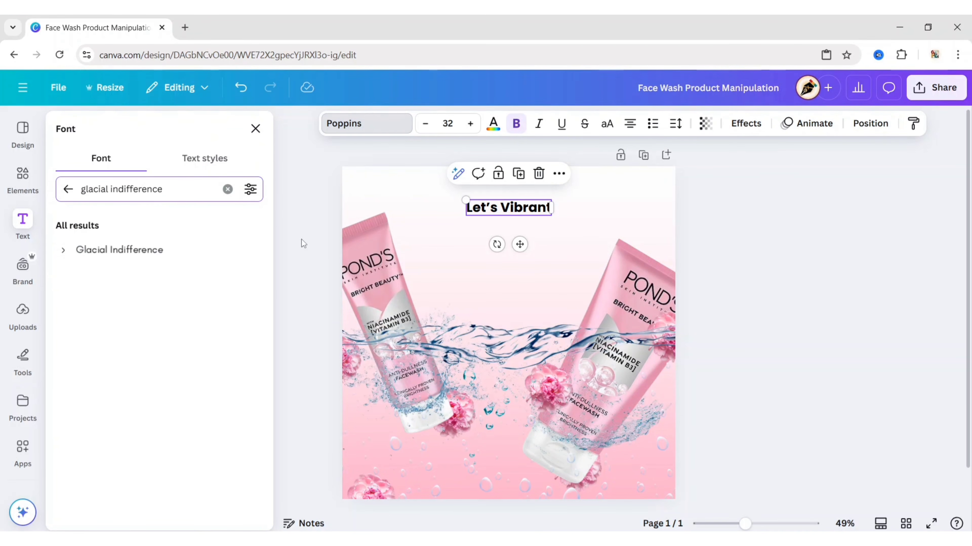
left_click(150, 249)
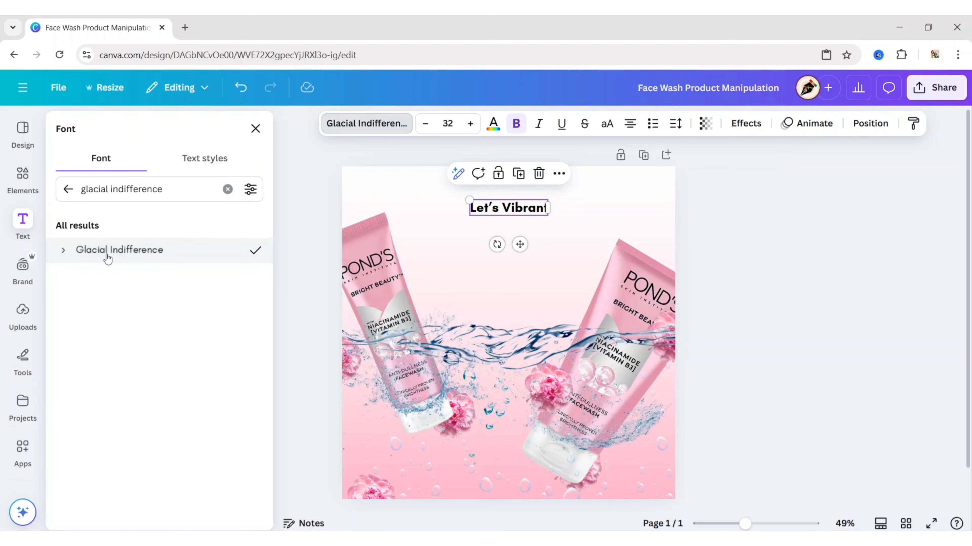
left_click(103, 275)
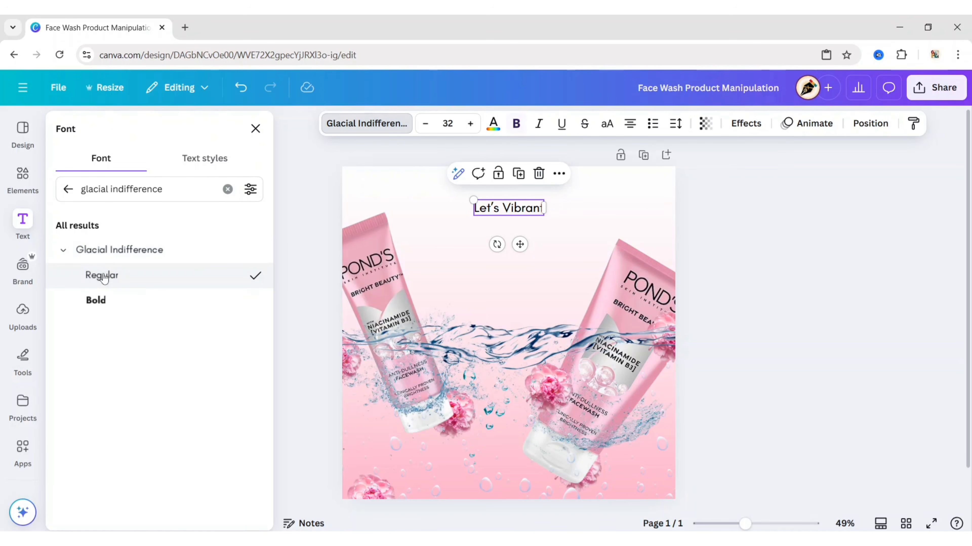
left_click(255, 129)
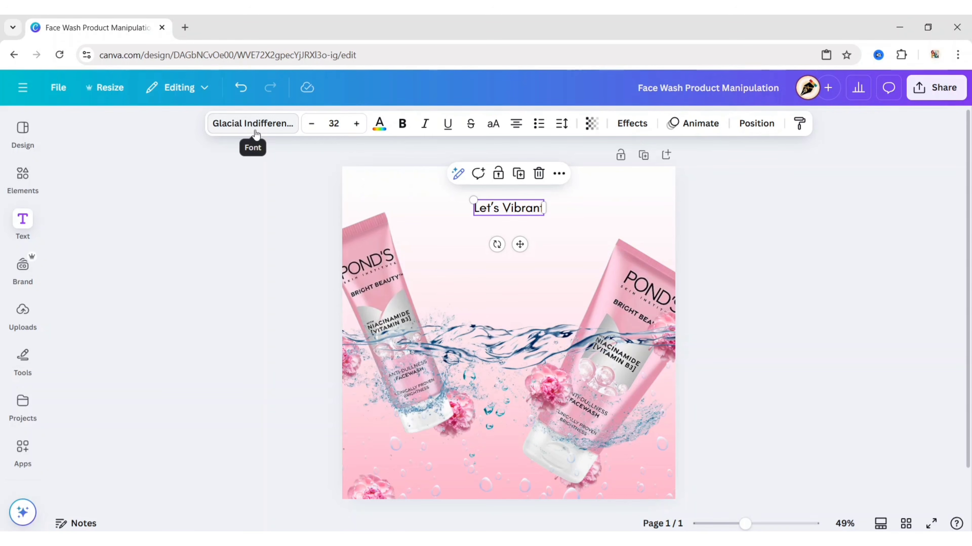
Set the "Let’s Vibrant" heading to size 50 and all uppercase.
left_click(339, 121)
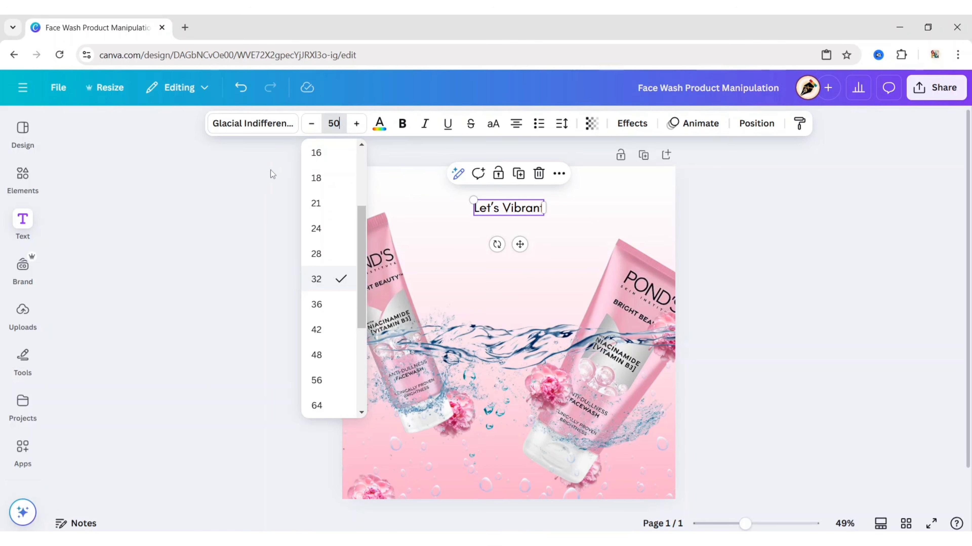
key("Return")
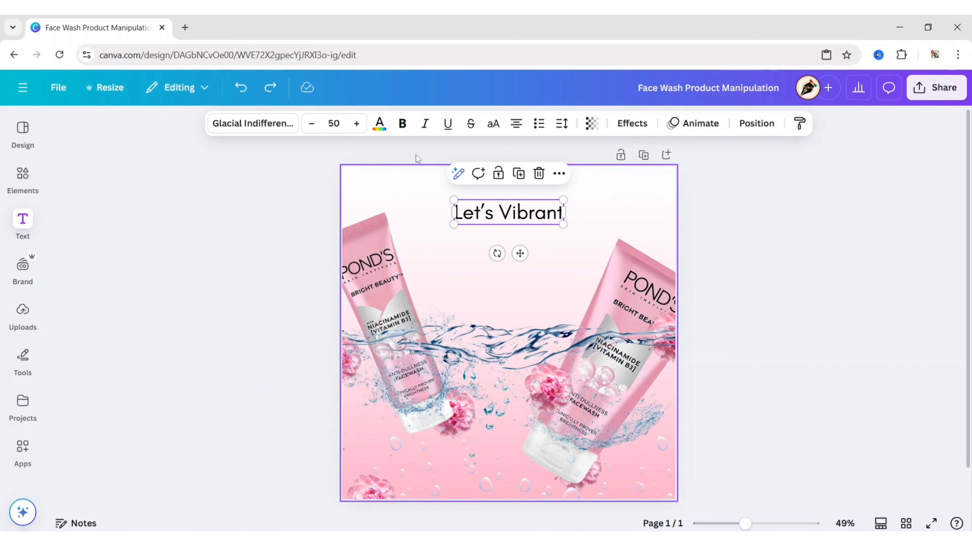
left_click(496, 126)
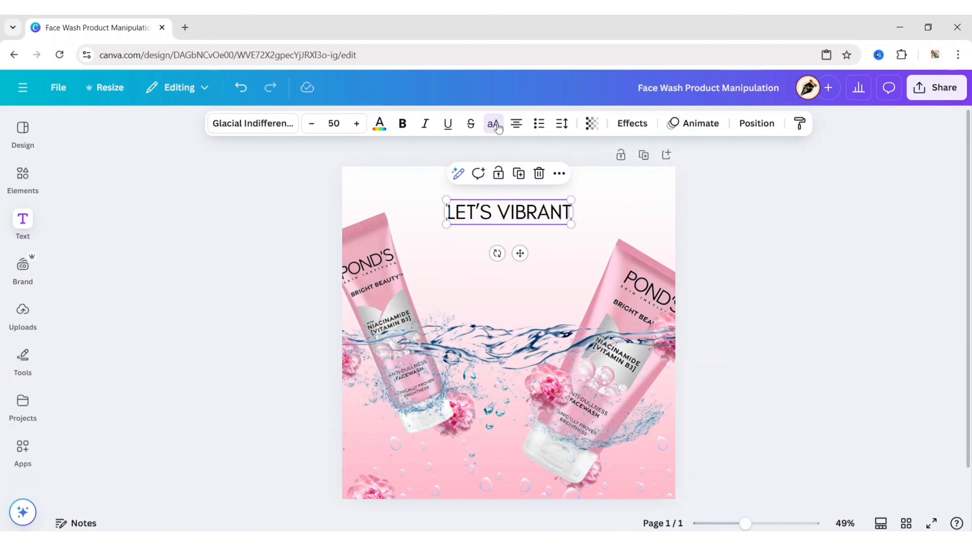
Colour the "LET’S VIBRANT" heading with the medium pink from the peony's photo colours.
left_click(379, 123)
left_click(137, 421)
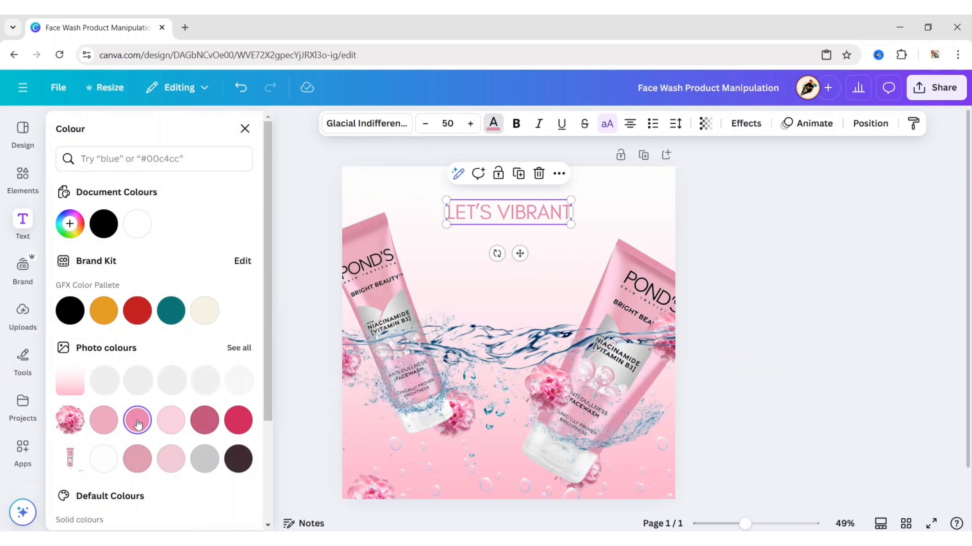
left_click(245, 129)
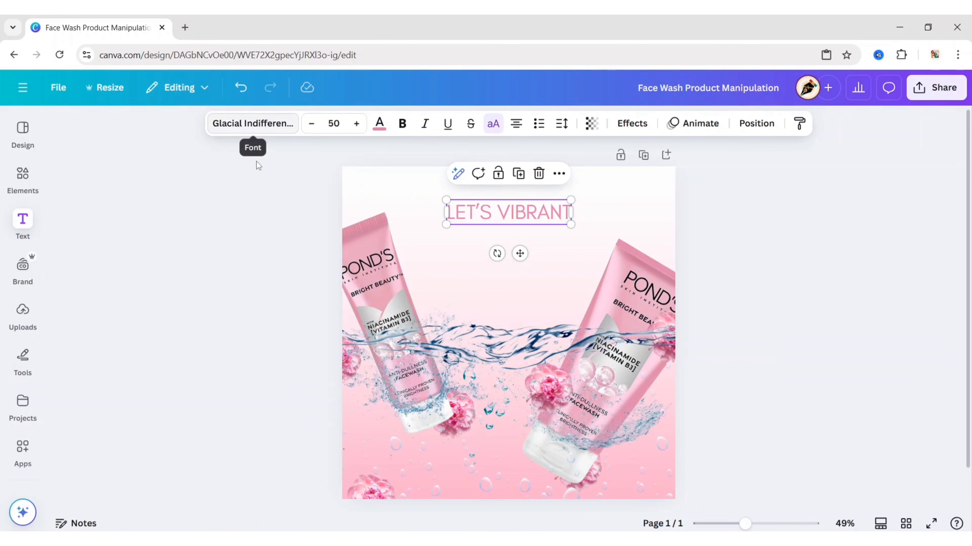
Duplicate the heading directly below the original and change the copy's text to "YOUR BEAUTY".
left_click(518, 174)
mouse_move(519, 253)
left_mouse_down()
mouse_move(518, 278)
mouse_move(517, 269)
left_mouse_up()
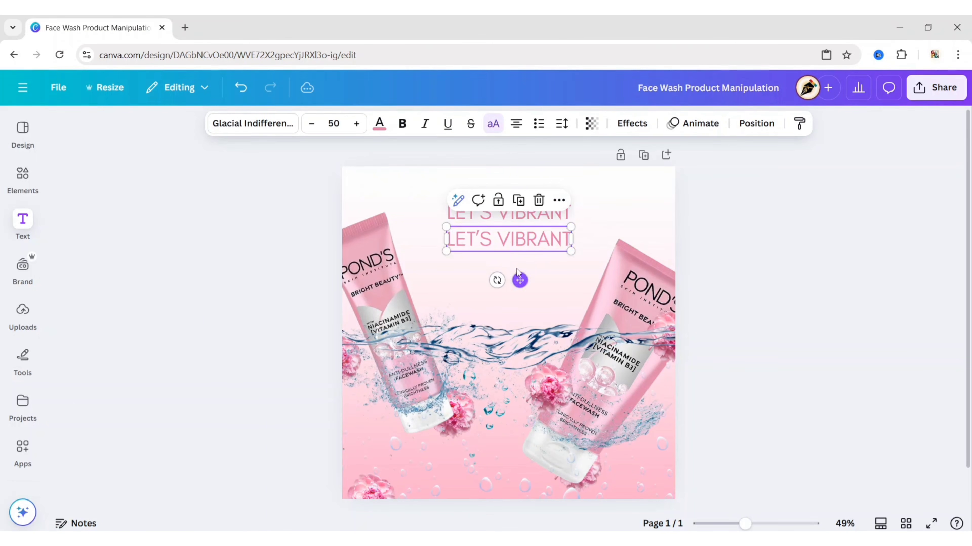
double_click(499, 239)
type("YOUR")
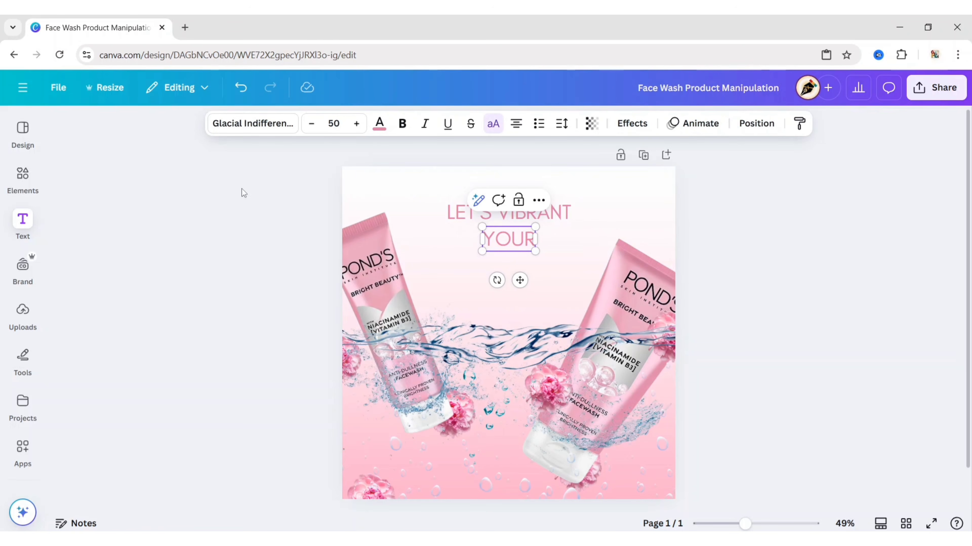
type(" BEAUTY")
key("Escape")
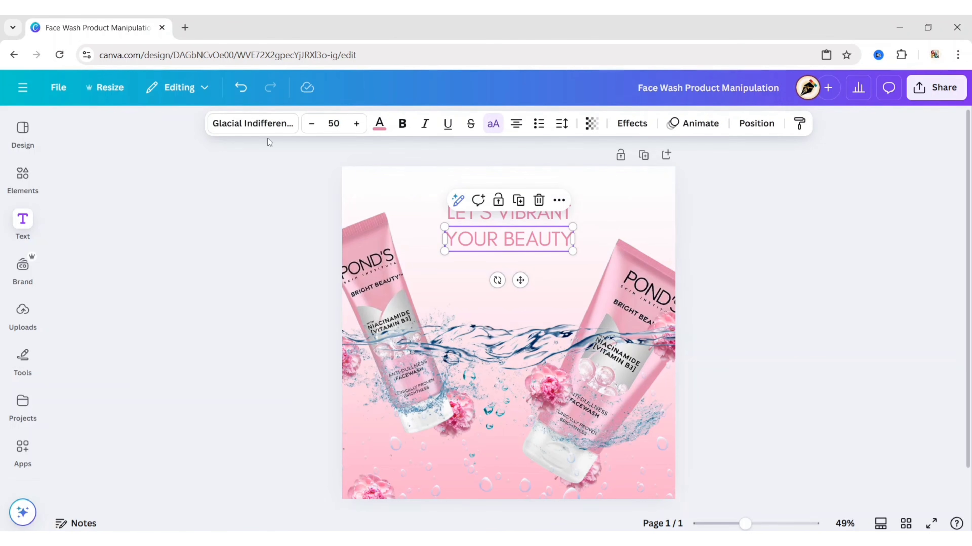
Set the "YOUR BEAUTY" text to Glacial Indifference Bold at size 60.
left_click(237, 123)
left_click(65, 251)
left_click(94, 300)
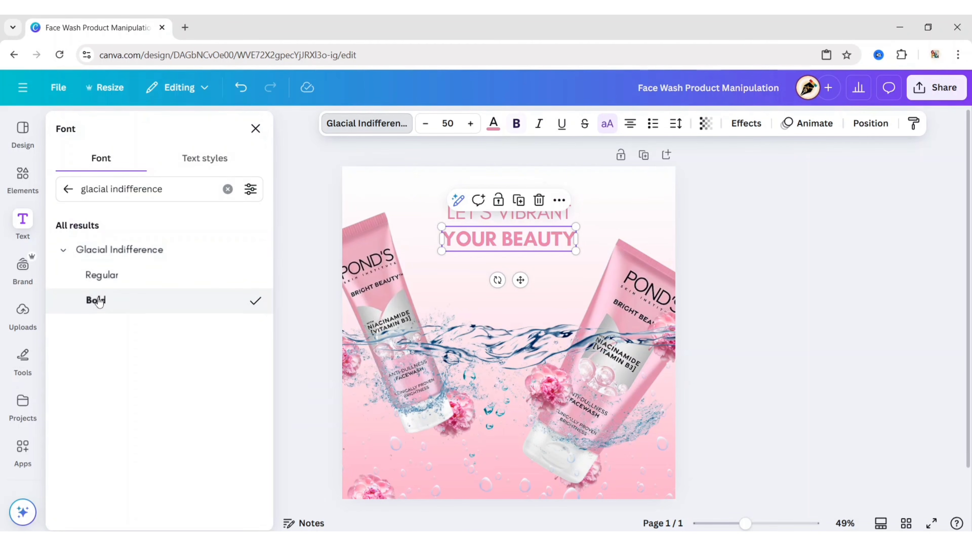
left_click(254, 129)
left_click(332, 124)
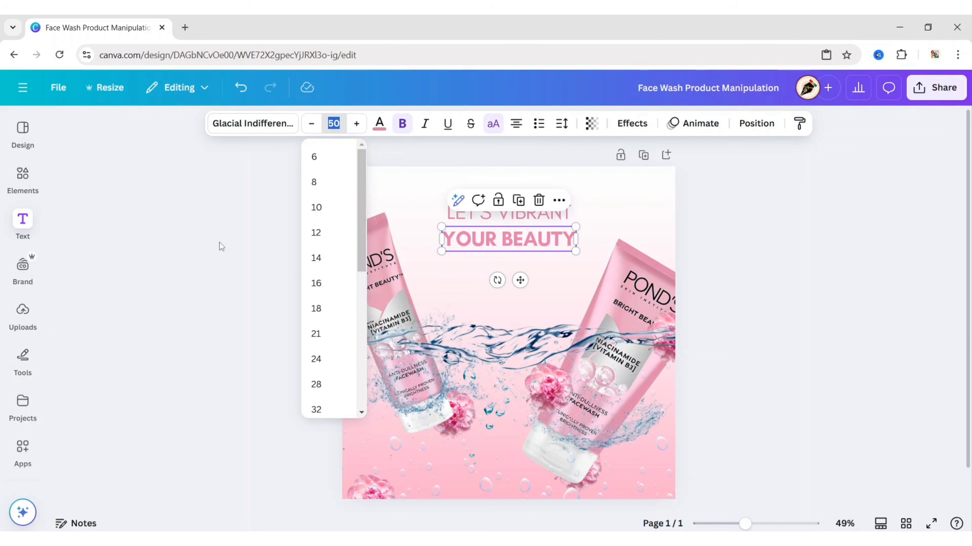
type("60")
left_click(219, 242)
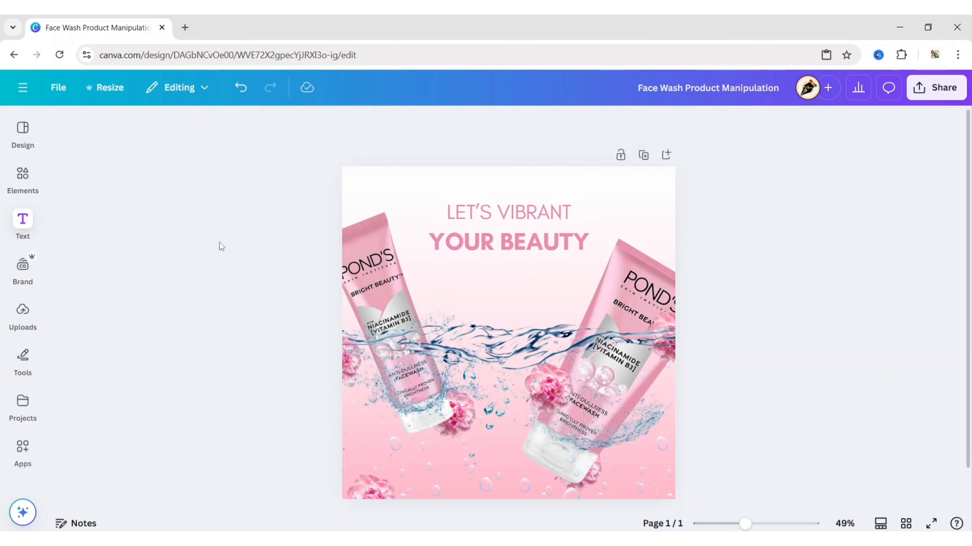
Recolour "YOUR BEAUTY" with the dark rose pink from the peony's photo colours.
left_click(465, 247)
left_click(380, 124)
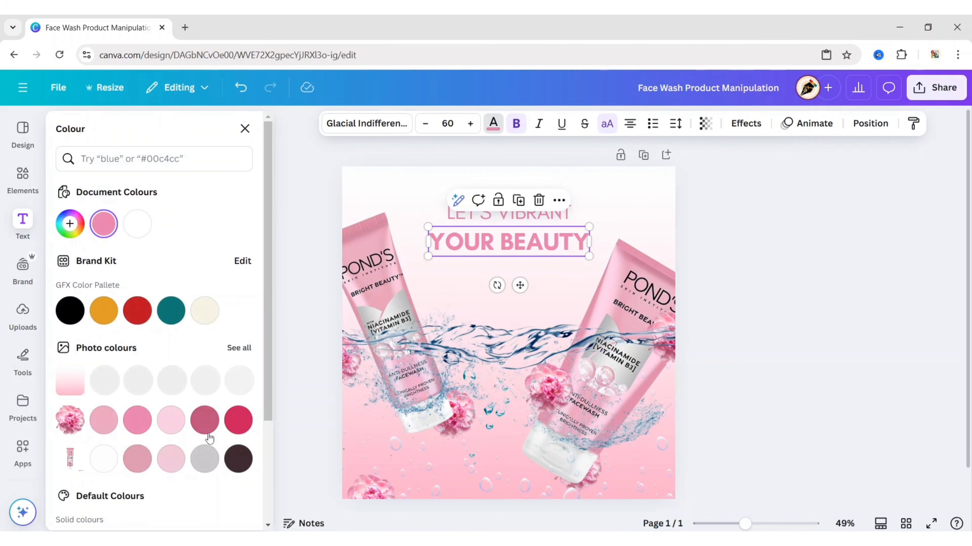
left_click(207, 433)
left_click(245, 128)
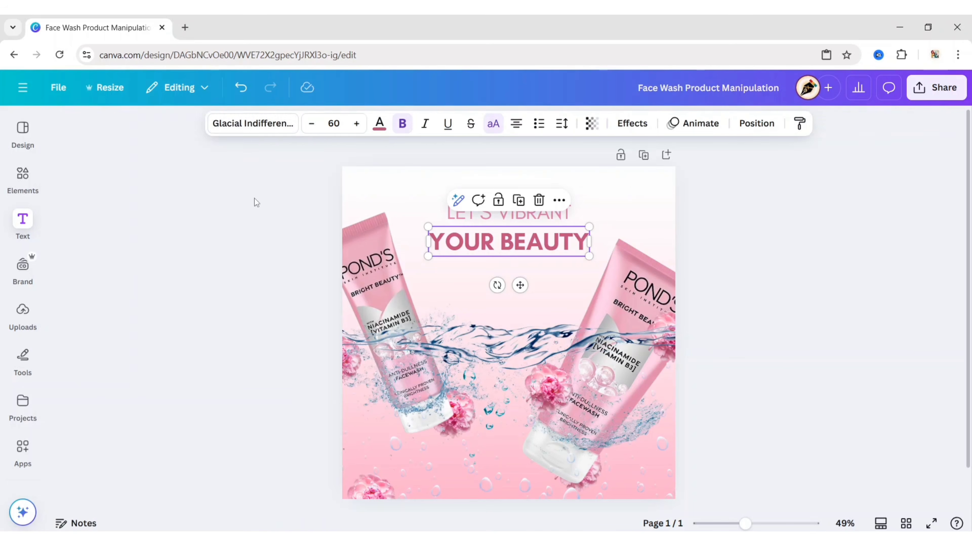
left_click(256, 203)
Search the design elements for "divider line elements".
left_click(24, 178)
left_click(229, 128)
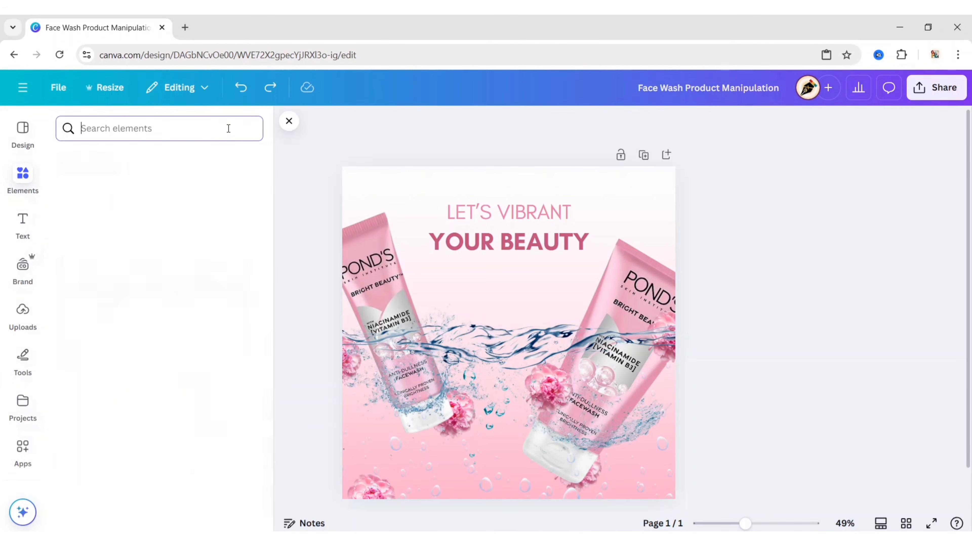
type("divider line ele")
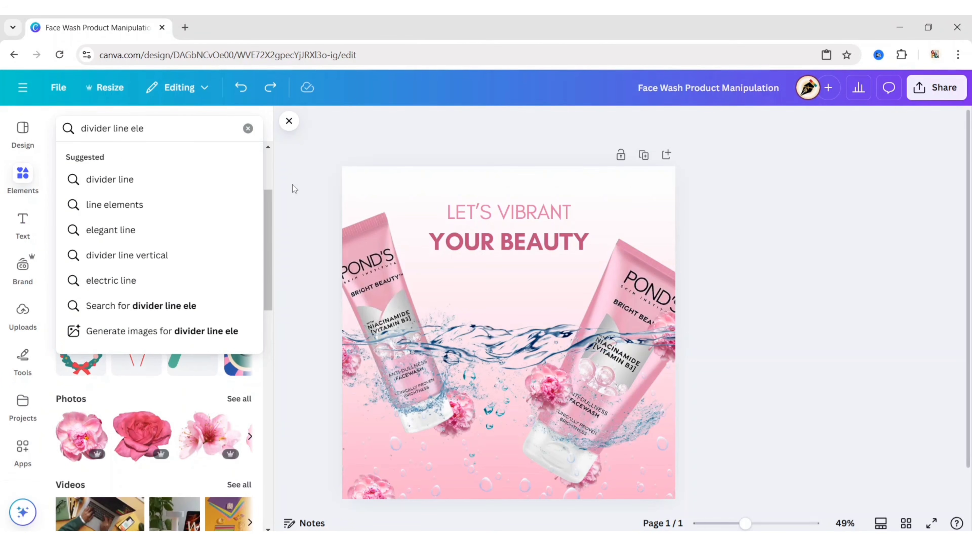
type("ments")
key("Return")
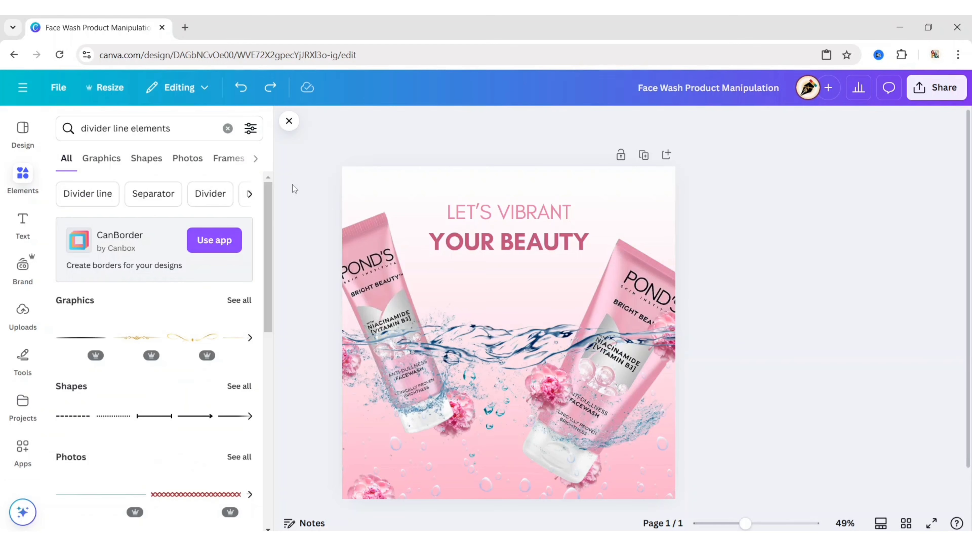
Add the thin black curved divider line with tapered ends from the graphics results to the design.
left_click(101, 159)
scroll(137, 367, "down", 2)
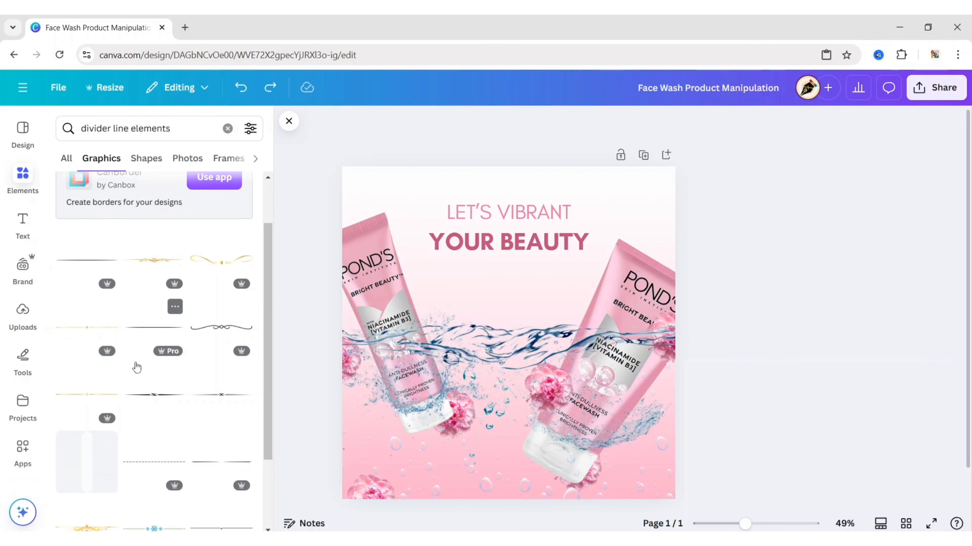
scroll(137, 367, "down", 10)
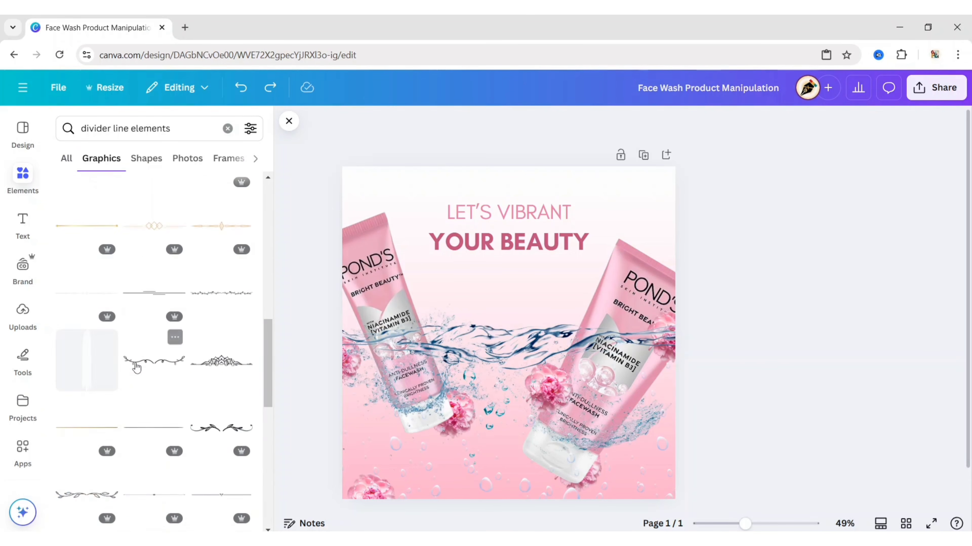
scroll(137, 367, "down", 5)
left_click(224, 323)
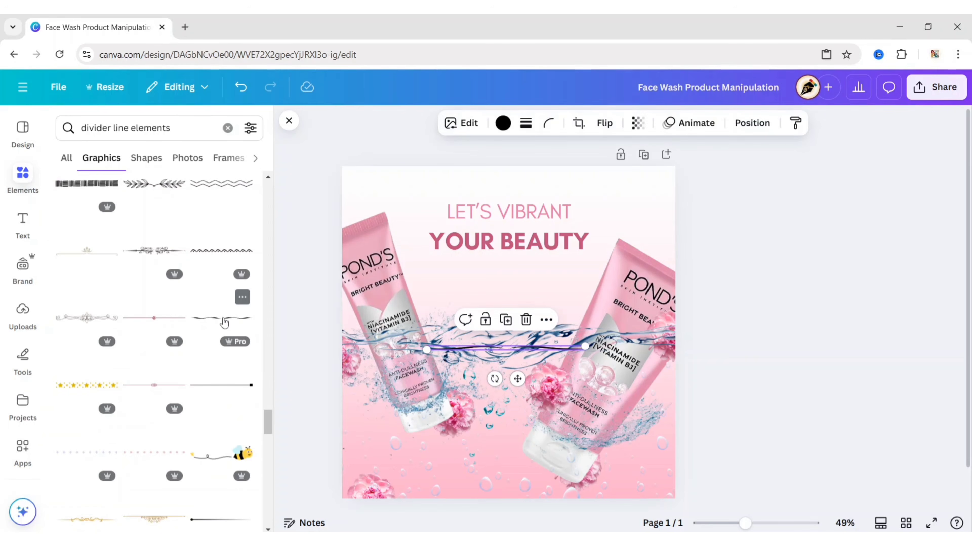
Place the divider line centred just beneath the "YOUR BEAUTY" text.
left_click(288, 120)
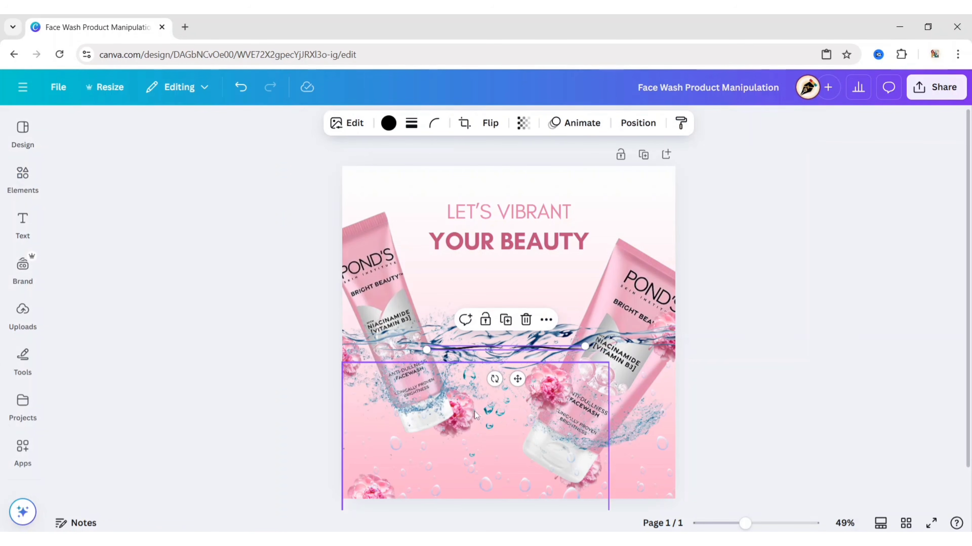
left_click_drag(518, 379, 521, 296)
left_click(306, 306)
Recolour the divider line with the dark rose pink #c2547d from the document colours.
left_click(478, 268)
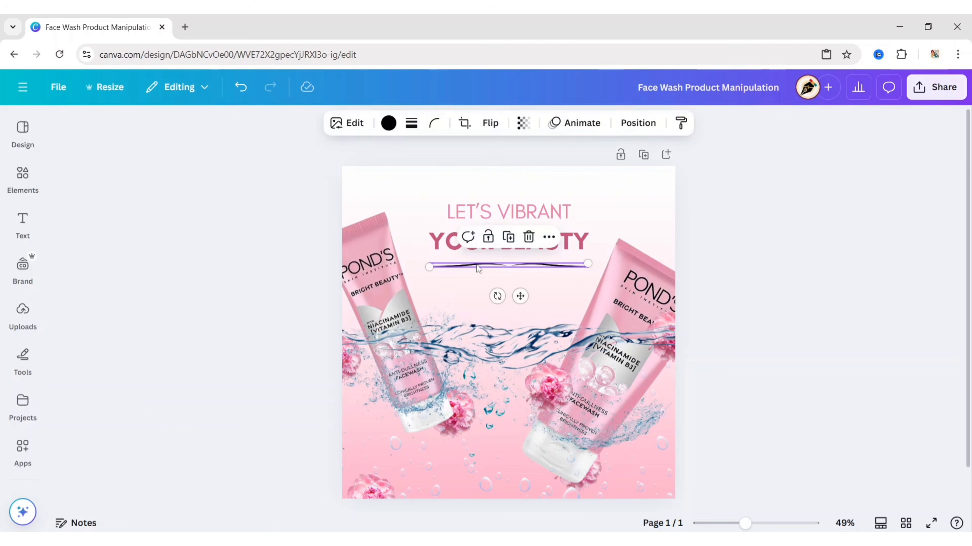
left_click(388, 123)
left_click(137, 223)
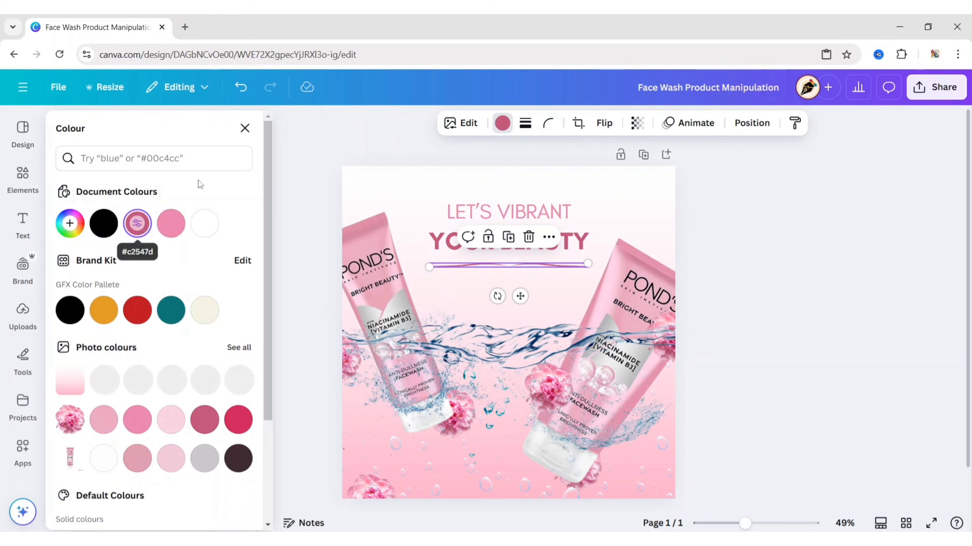
left_click(244, 129)
left_click(245, 241)
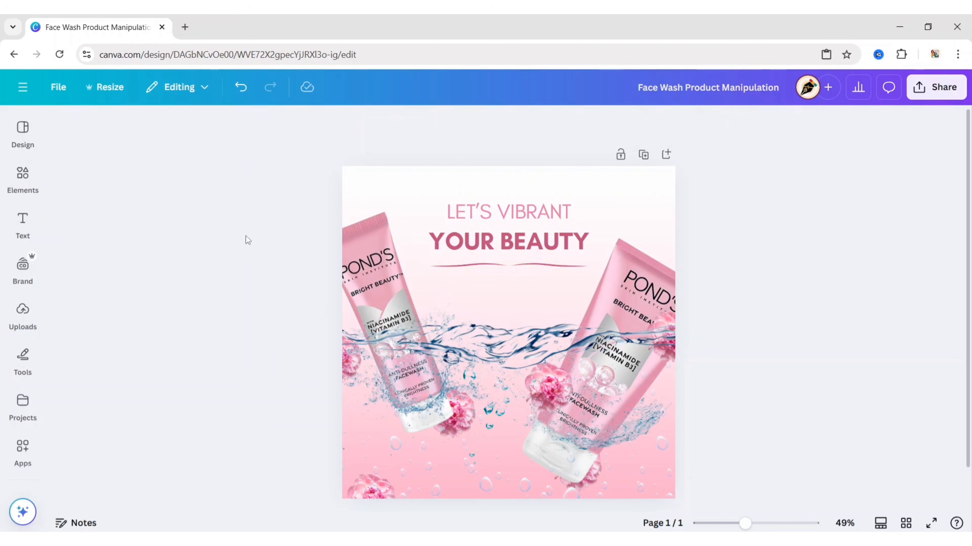
Tighten the headline spacing by nudging "YOUR BEAUTY" and the divider up and "LET’S VIBRANT" slightly down, keeping all three centred.
left_click(517, 247)
left_click(521, 266)
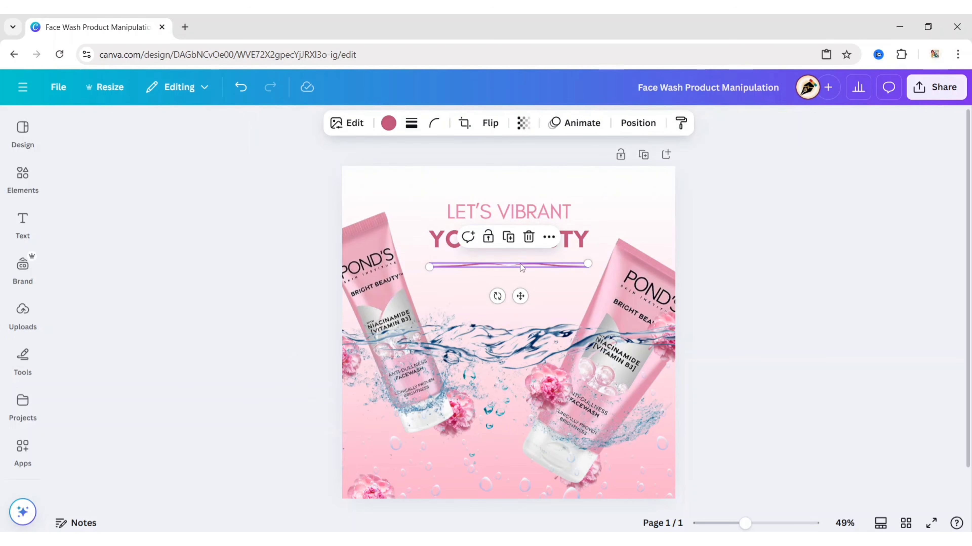
left_click_drag(519, 295, 516, 287)
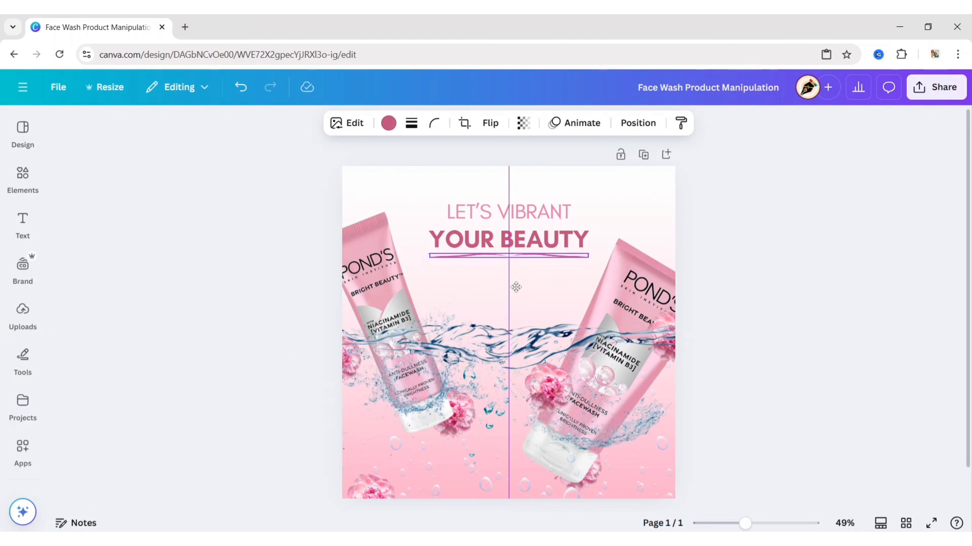
left_click_drag(524, 213, 522, 216)
left_click(260, 207)
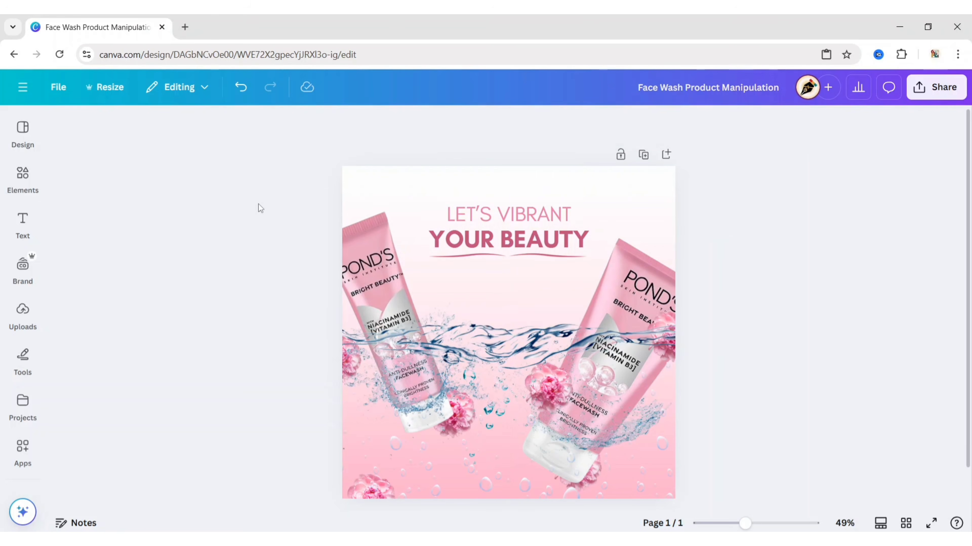